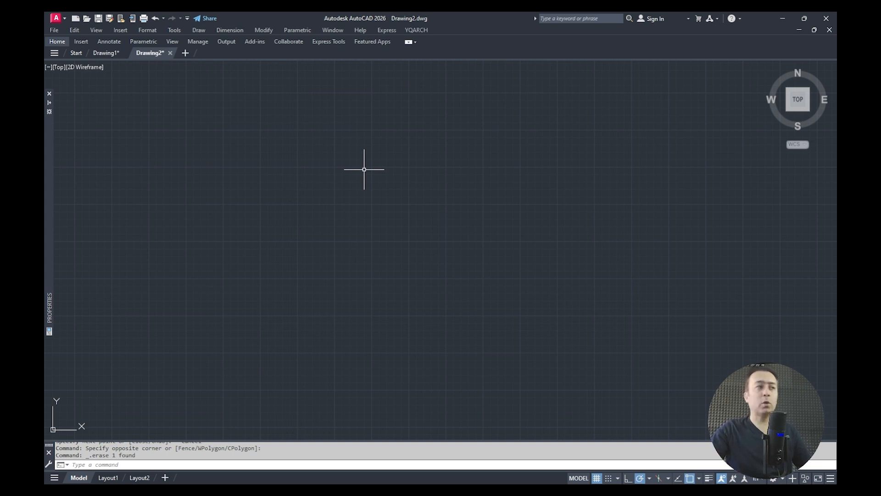
{"action": "left_click", "coordinate": [377, 151]}
{"action": "key", "text": "Escape"}
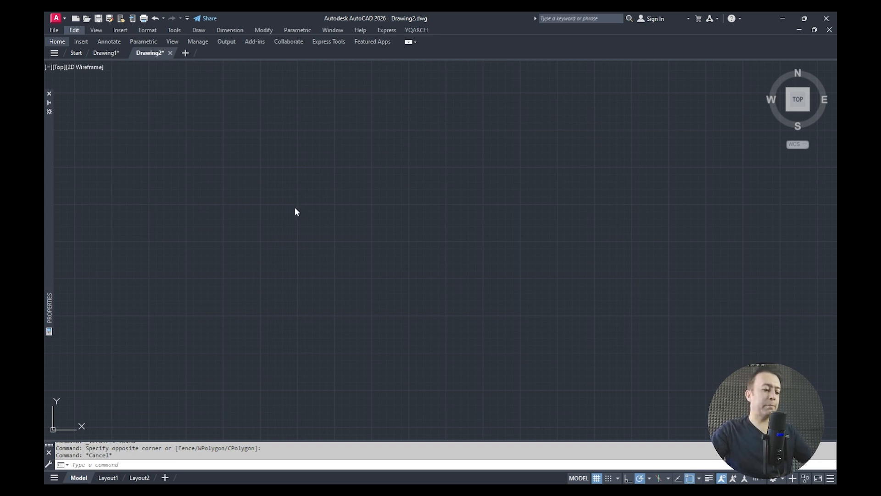
{"action": "left_click", "coordinate": [219, 238]}
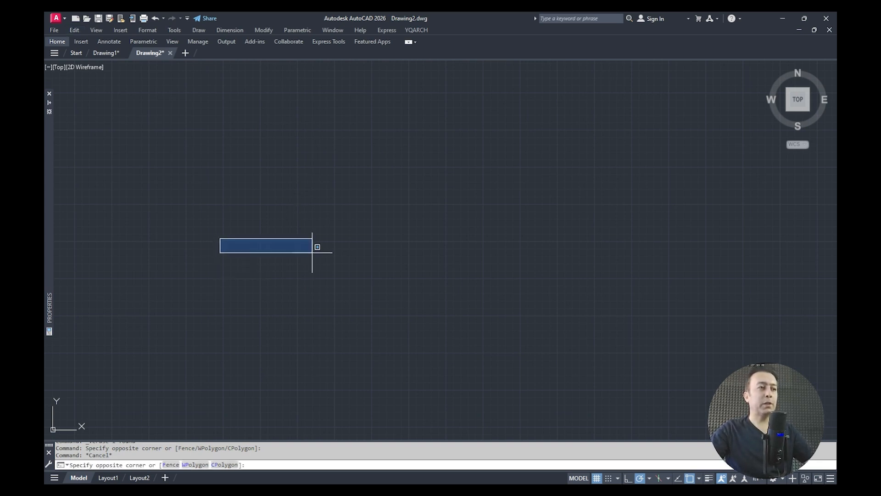
{"action": "left_click", "coordinate": [377, 224]}
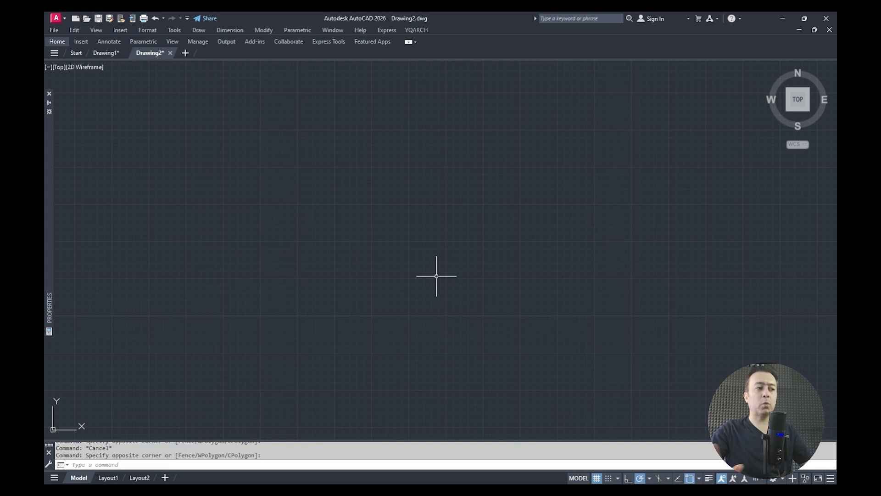
Draw an open, self-crossing polyline of nine straight segments with the Polyline command.
{"action": "type", "text": "p"}
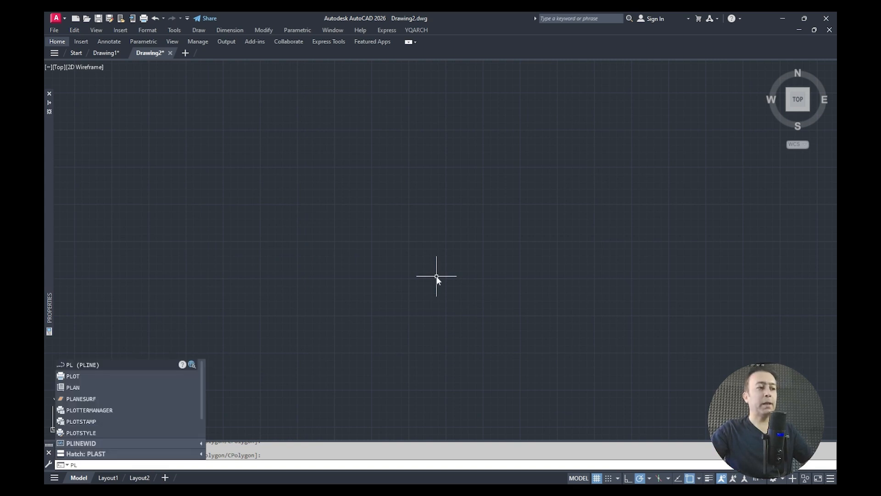
{"action": "key", "text": "Return"}
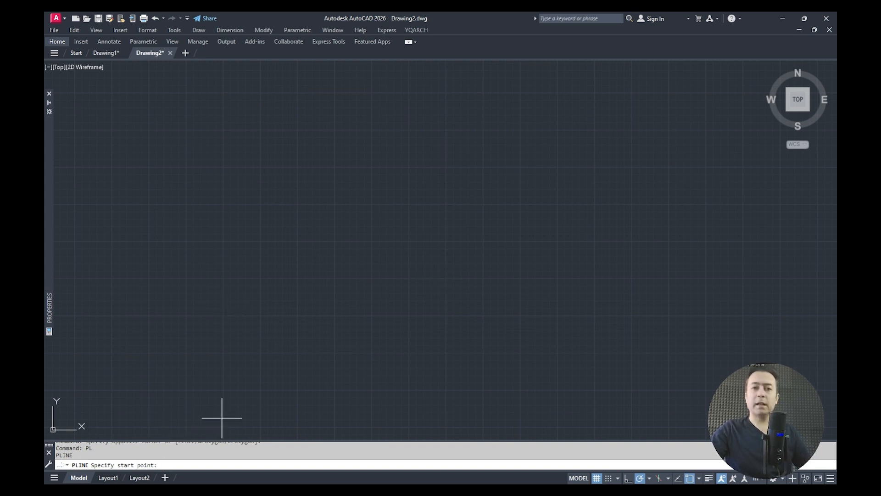
{"action": "left_click", "coordinate": [317, 247]}
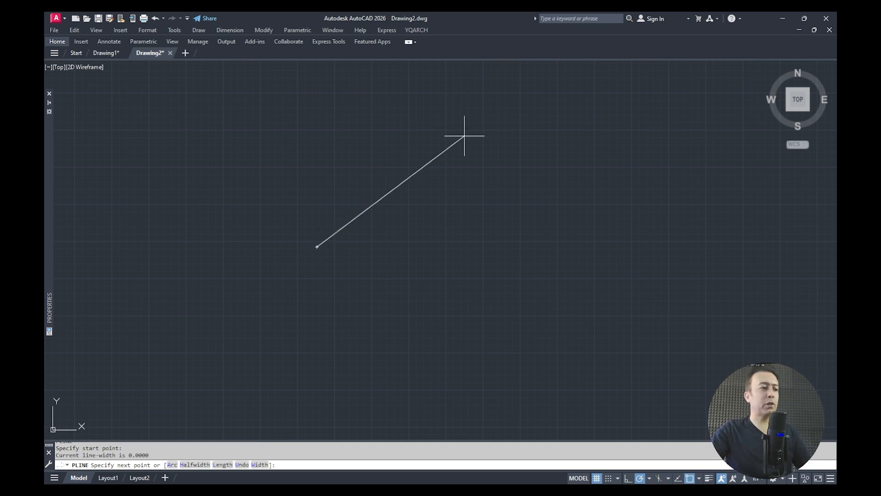
{"action": "left_click", "coordinate": [436, 168]}
{"action": "left_click", "coordinate": [569, 218]}
{"action": "left_click", "coordinate": [456, 282]}
{"action": "left_click", "coordinate": [333, 142]}
{"action": "left_click", "coordinate": [229, 220]}
{"action": "left_click", "coordinate": [284, 316]}
{"action": "left_click", "coordinate": [418, 219]}
{"action": "left_click", "coordinate": [511, 219]}
{"action": "left_click", "coordinate": [585, 169]}
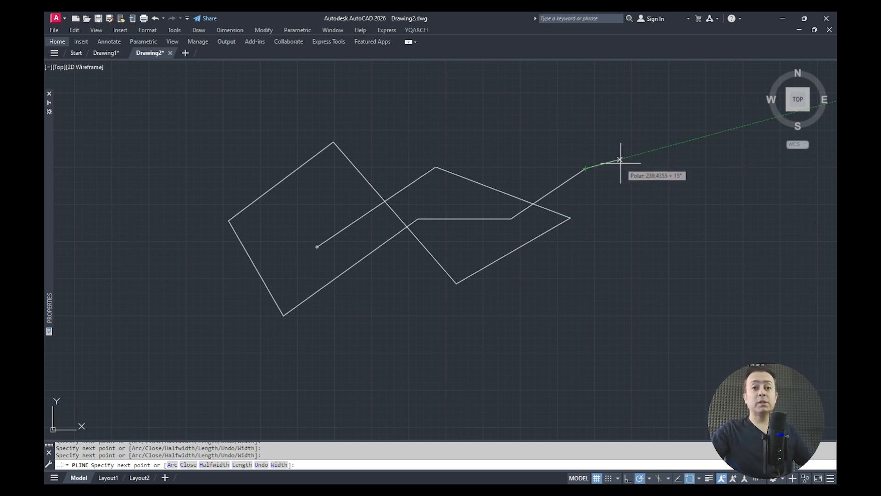
{"action": "key", "text": "Escape"}
Draw five connected straight segments beside the polyline with the Line command.
{"action": "middle_click_drag", "start_coordinate": [496, 175], "coordinate": [311, 206]}
{"action": "scroll", "coordinate": [313, 207], "scroll_direction": "down", "scroll_amount": 2}
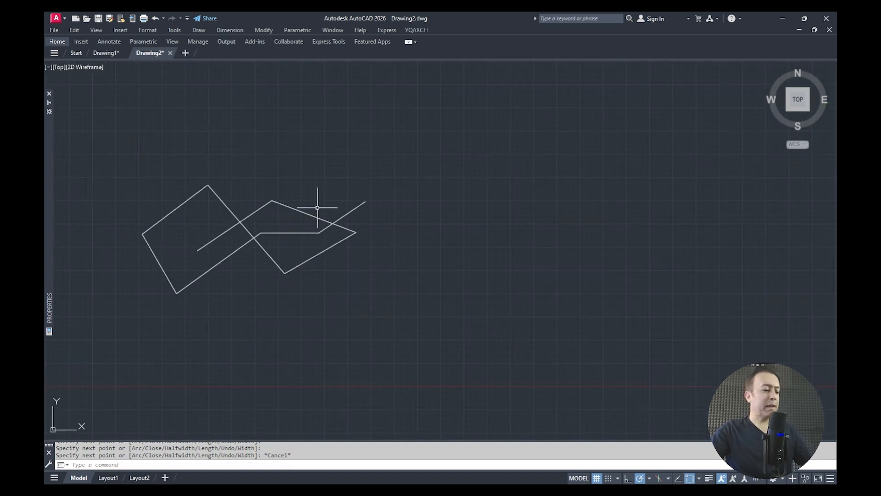
{"action": "type", "text": "l"}
{"action": "key", "text": "Return"}
{"action": "left_click", "coordinate": [430, 239]}
{"action": "left_click", "coordinate": [505, 165]}
{"action": "left_click", "coordinate": [601, 209]}
{"action": "left_click", "coordinate": [524, 277]}
{"action": "left_click", "coordinate": [468, 170]}
{"action": "left_click", "coordinate": [413, 238]}
{"action": "key", "text": "Escape"}
Select four of the separate line segments one by one to examine how they behave as individual objects.
{"action": "middle_click_drag", "start_coordinate": [375, 244], "coordinate": [406, 228]}
{"action": "scroll", "coordinate": [431, 216], "scroll_direction": "up", "scroll_amount": 4}
{"action": "scroll", "coordinate": [436, 204], "scroll_direction": "down", "scroll_amount": 2}
{"action": "left_click", "coordinate": [633, 185]}
{"action": "left_click", "coordinate": [594, 238]}
{"action": "left_click", "coordinate": [689, 122]}
{"action": "left_click", "coordinate": [674, 166]}
{"action": "left_click", "coordinate": [727, 198]}
{"action": "left_click", "coordinate": [701, 290]}
{"action": "left_click", "coordinate": [585, 191]}
{"action": "left_click", "coordinate": [538, 212]}
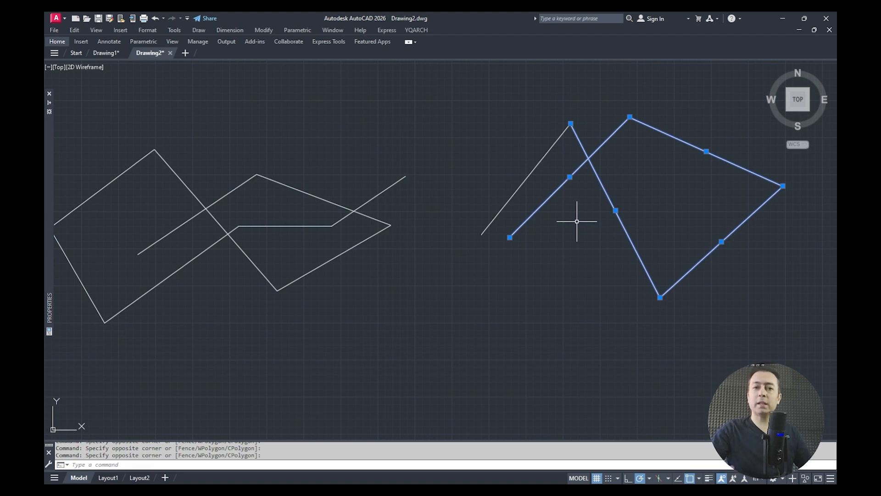
Select the nine-segment polyline to examine how its connected segments behave as one object.
{"action": "mouse_move", "coordinate": [256, 177]}
{"action": "middle_mouse_down"}
{"action": "mouse_move", "coordinate": [346, 171]}
{"action": "mouse_move", "coordinate": [359, 184]}
{"action": "middle_mouse_up"}
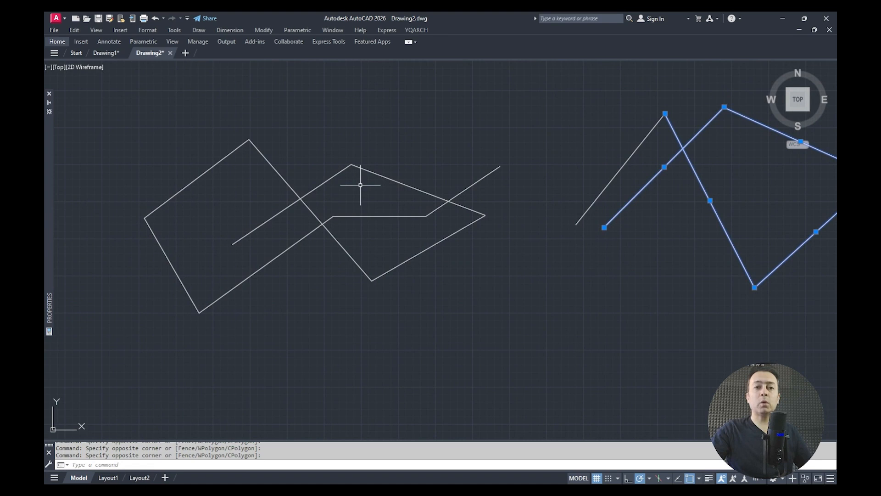
{"action": "left_click", "coordinate": [387, 159]}
{"action": "left_click", "coordinate": [372, 189]}
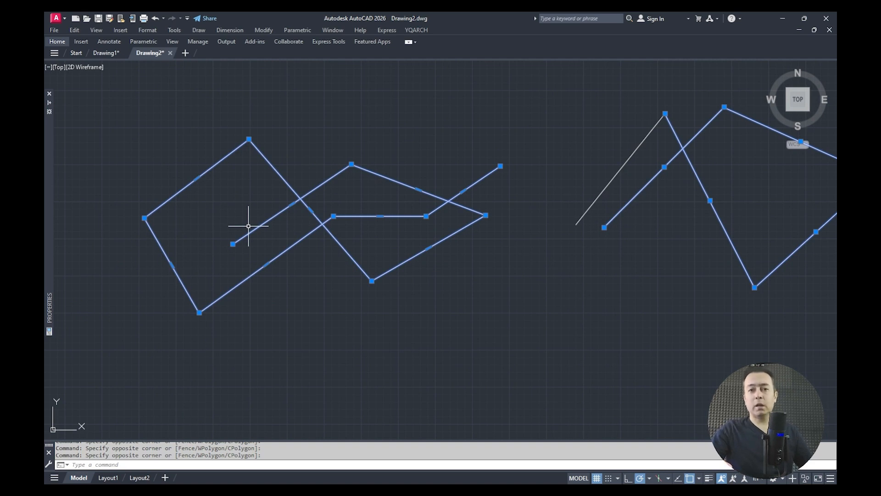
{"action": "middle_click_drag", "start_coordinate": [373, 253], "coordinate": [291, 236]}
{"action": "scroll", "coordinate": [509, 191], "scroll_direction": "down", "scroll_amount": 2}
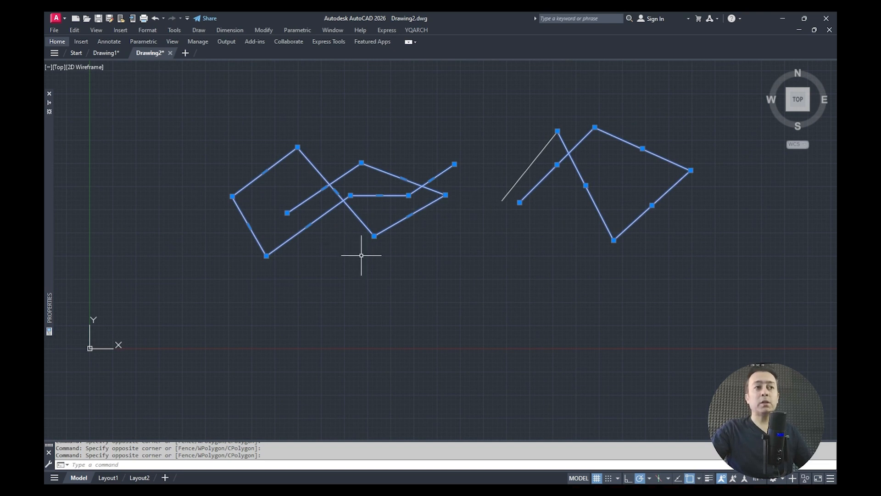
{"action": "mouse_move", "coordinate": [350, 261]}
{"action": "middle_mouse_down"}
{"action": "mouse_move", "coordinate": [372, 252]}
{"action": "mouse_move", "coordinate": [356, 260]}
{"action": "middle_mouse_up"}
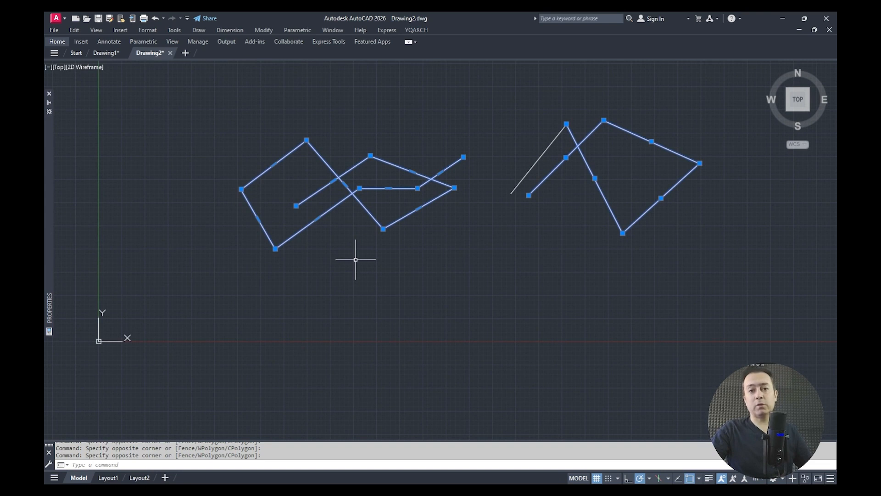
{"action": "middle_click_drag", "start_coordinate": [357, 275], "coordinate": [351, 272]}
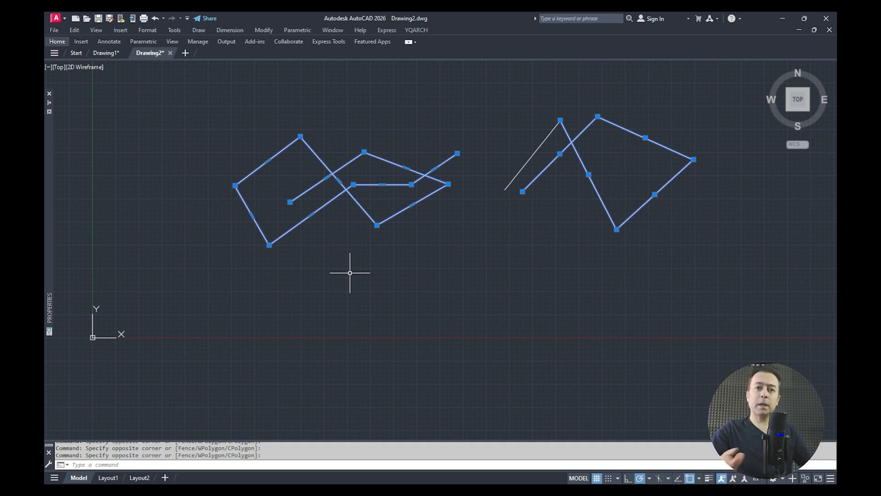
Start another polyline below the existing shapes and give it eight straight segments.
{"action": "type", "text": "pl"}
{"action": "key", "text": "Return"}
{"action": "left_click", "coordinate": [246, 340]}
{"action": "left_click", "coordinate": [291, 287]}
{"action": "left_click", "coordinate": [415, 296]}
{"action": "left_click", "coordinate": [356, 364]}
{"action": "left_click", "coordinate": [321, 260]}
{"action": "left_click", "coordinate": [201, 300]}
{"action": "left_click", "coordinate": [239, 390]}
{"action": "left_click", "coordinate": [418, 326]}
{"action": "left_click", "coordinate": [488, 365]}
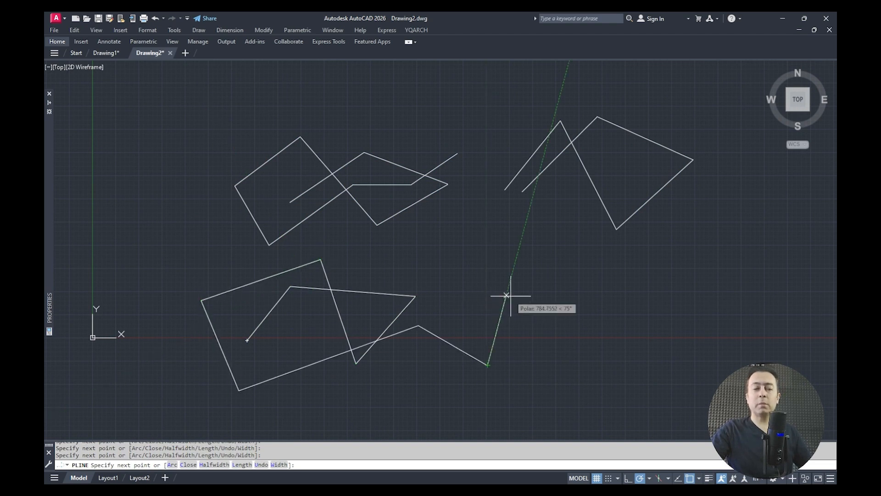
Switch the current polyline to Arc mode and continue it with a winding chain of tangent arcs.
{"action": "type", "text": "a"}
{"action": "key", "text": "Return"}
{"action": "left_click", "coordinate": [532, 281]}
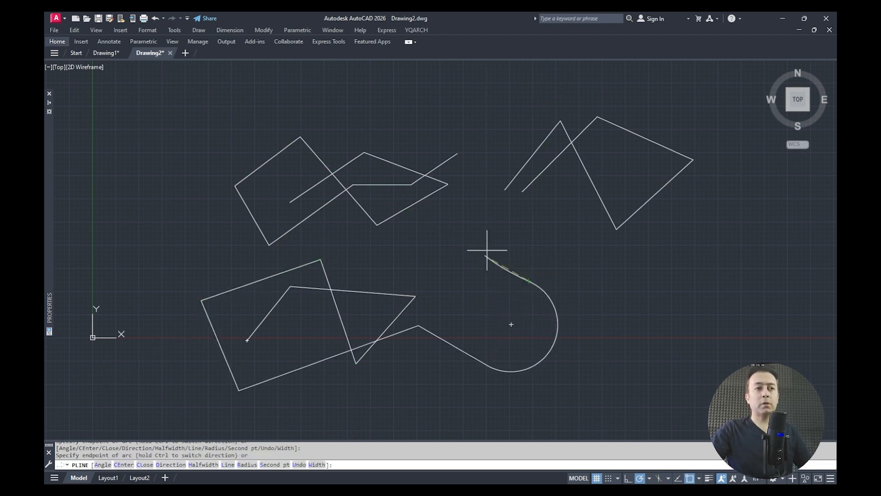
{"action": "left_click", "coordinate": [556, 233]}
{"action": "left_click", "coordinate": [606, 279]}
{"action": "left_click", "coordinate": [630, 317]}
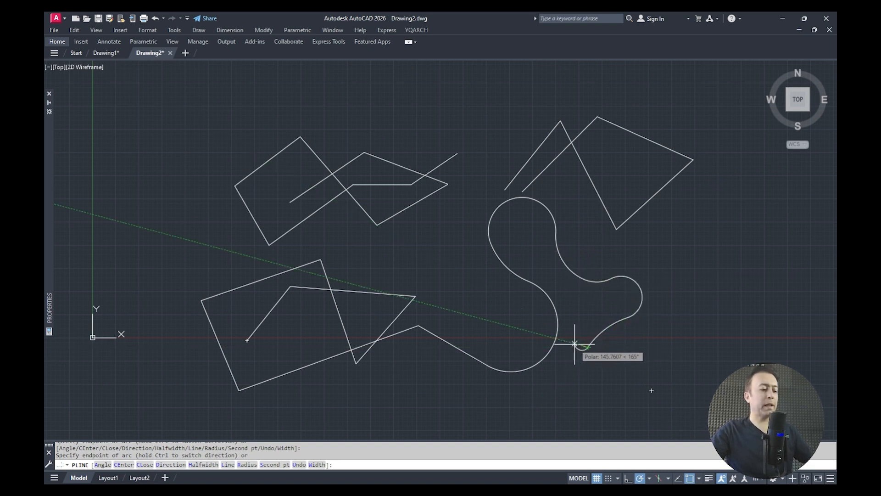
Switch the polyline back to Line mode, add five straight segments and finish it.
{"action": "type", "text": "l"}
{"action": "key", "text": "Return"}
{"action": "left_click", "coordinate": [497, 323]}
{"action": "left_click", "coordinate": [470, 254]}
{"action": "left_click", "coordinate": [387, 276]}
{"action": "left_click", "coordinate": [277, 261]}
{"action": "left_click", "coordinate": [261, 279]}
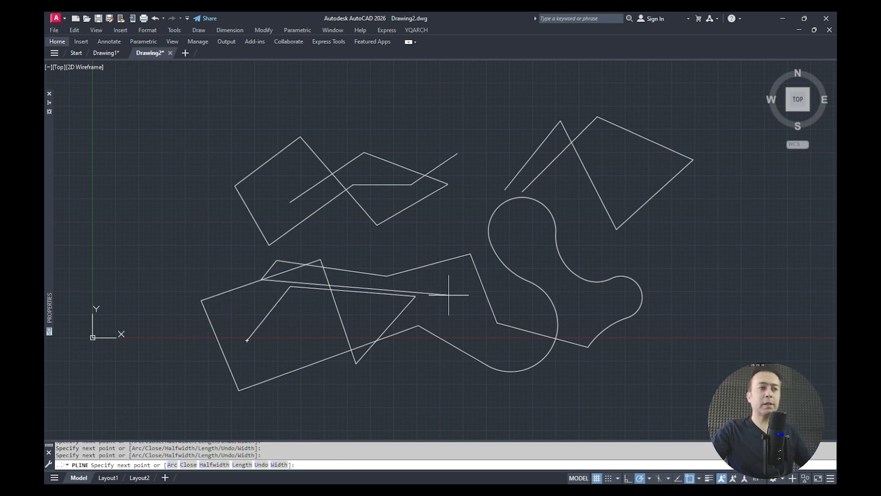
{"action": "key", "text": "Escape"}
Erase all the polylines and lines in the drawing.
{"action": "left_click", "coordinate": [713, 86]}
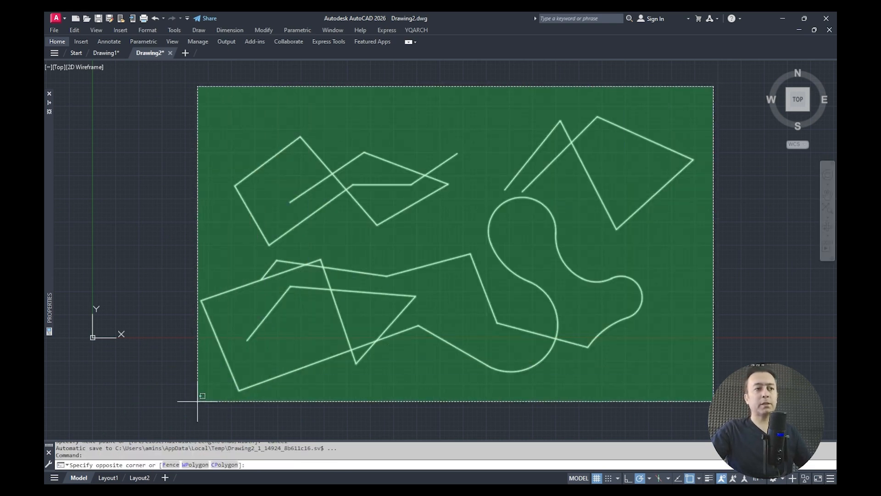
{"action": "left_click", "coordinate": [198, 401]}
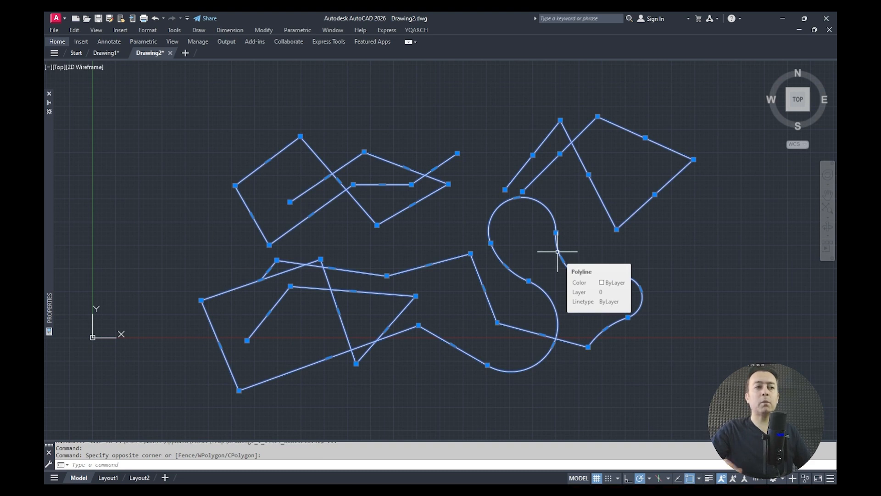
{"action": "key", "text": "Delete"}
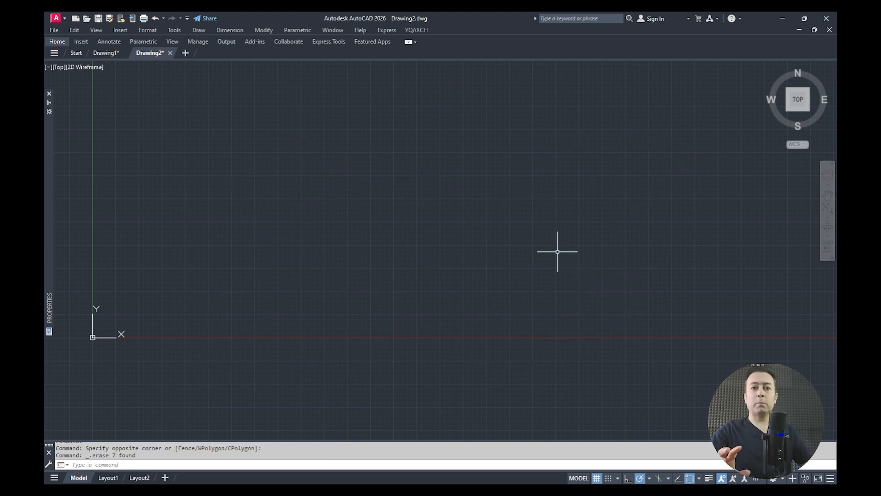
Start a new polyline in the empty drawing and give it five straight segments.
{"action": "middle_click_drag", "start_coordinate": [438, 193], "coordinate": [431, 226]}
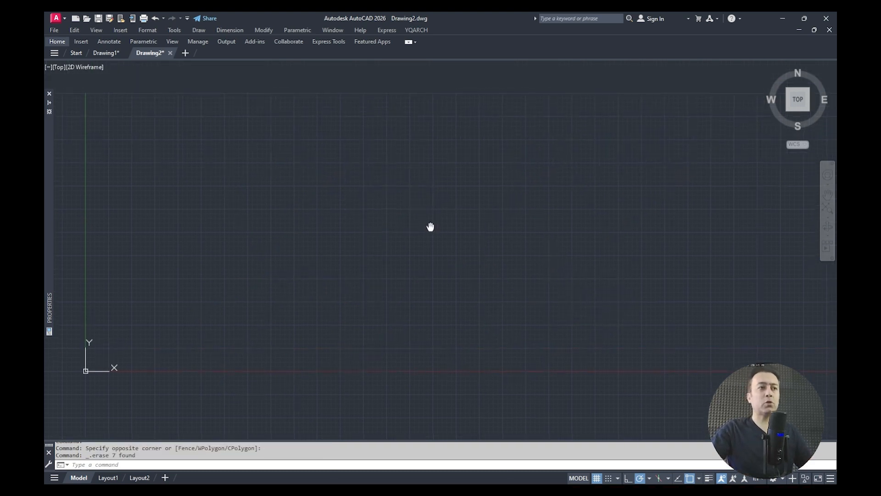
{"action": "type", "text": "pl"}
{"action": "key", "text": "Return"}
{"action": "middle_click_drag", "start_coordinate": [327, 213], "coordinate": [368, 205]}
{"action": "scroll", "coordinate": [339, 205], "scroll_direction": "up", "scroll_amount": 2}
{"action": "left_click", "coordinate": [283, 252]}
{"action": "left_click", "coordinate": [338, 157]}
{"action": "left_click", "coordinate": [481, 169]}
{"action": "left_click", "coordinate": [467, 262]}
{"action": "left_click", "coordinate": [399, 184]}
{"action": "left_click", "coordinate": [359, 223]}
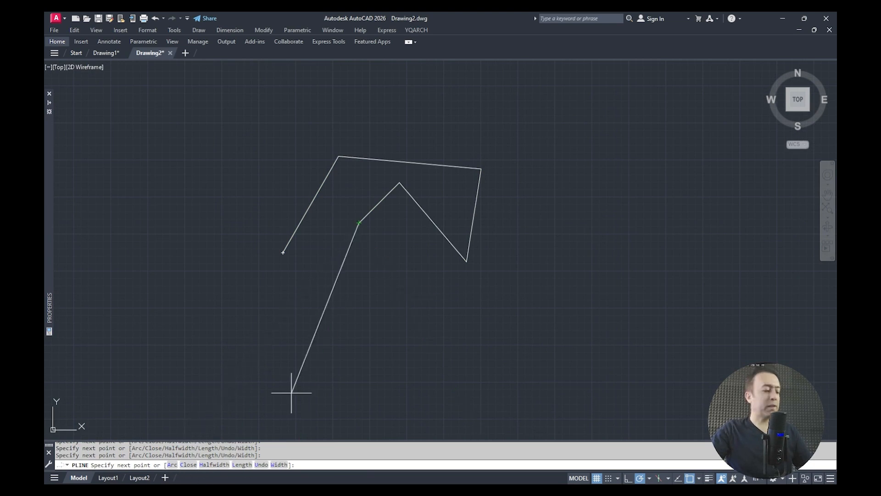
Continue the polyline in Arc mode with twelve tangent arcs curving around its straight part.
{"action": "key", "text": "Return"}
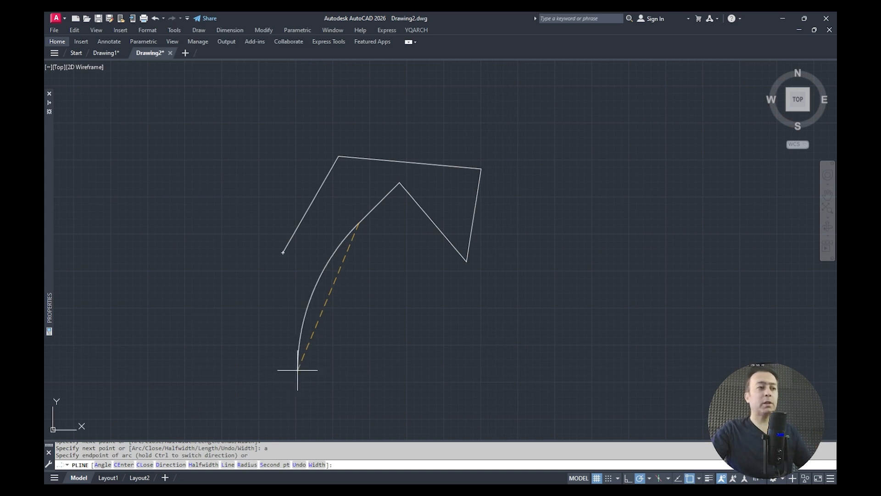
{"action": "left_click", "coordinate": [352, 339]}
{"action": "left_click", "coordinate": [287, 377]}
{"action": "left_click", "coordinate": [221, 324]}
{"action": "left_click", "coordinate": [205, 268]}
{"action": "left_click", "coordinate": [235, 219]}
{"action": "left_click", "coordinate": [243, 187]}
{"action": "left_click", "coordinate": [280, 166]}
{"action": "left_click", "coordinate": [317, 145]}
{"action": "left_click", "coordinate": [344, 129]}
{"action": "left_click", "coordinate": [391, 140]}
{"action": "left_click", "coordinate": [434, 129]}
{"action": "left_click", "coordinate": [501, 146]}
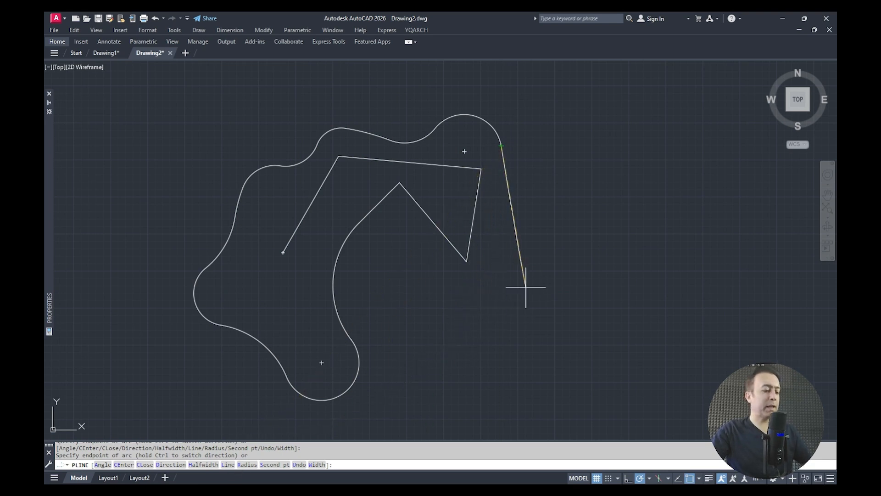
Return the polyline to Line mode, add six straight segments and end it.
{"action": "type", "text": "L"}
{"action": "key", "text": "Return"}
{"action": "left_click", "coordinate": [617, 212]}
{"action": "left_click", "coordinate": [715, 138]}
{"action": "left_click", "coordinate": [736, 284]}
{"action": "left_click", "coordinate": [576, 327]}
{"action": "left_click", "coordinate": [507, 258]}
{"action": "left_click", "coordinate": [442, 305]}
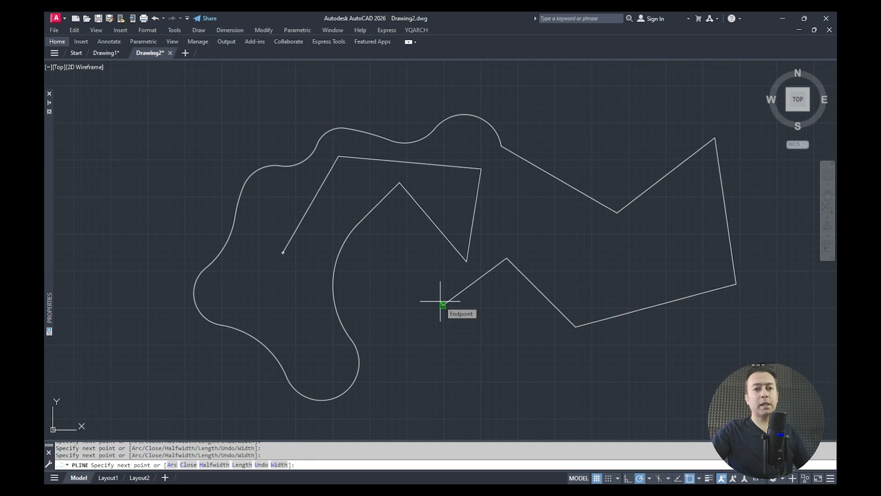
{"action": "key", "text": "Escape"}
Erase the combined line-and-arc polyline from the drawing.
{"action": "left_click", "coordinate": [719, 73]}
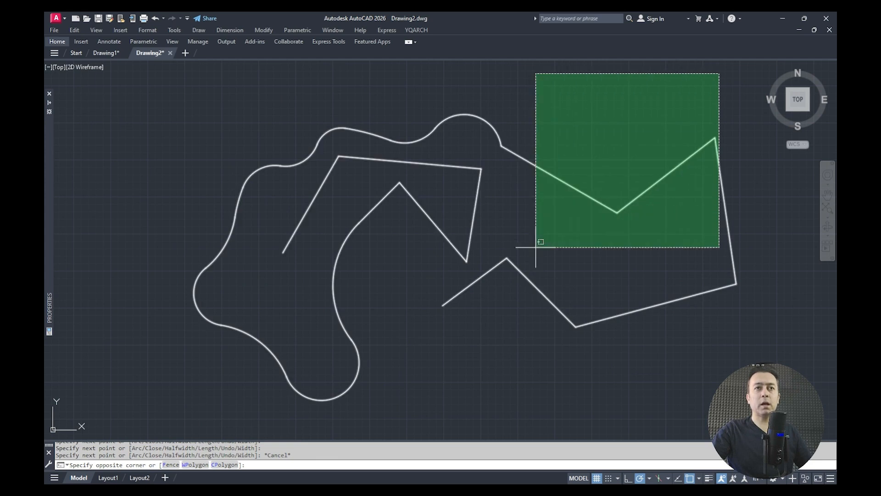
{"action": "left_click", "coordinate": [218, 381]}
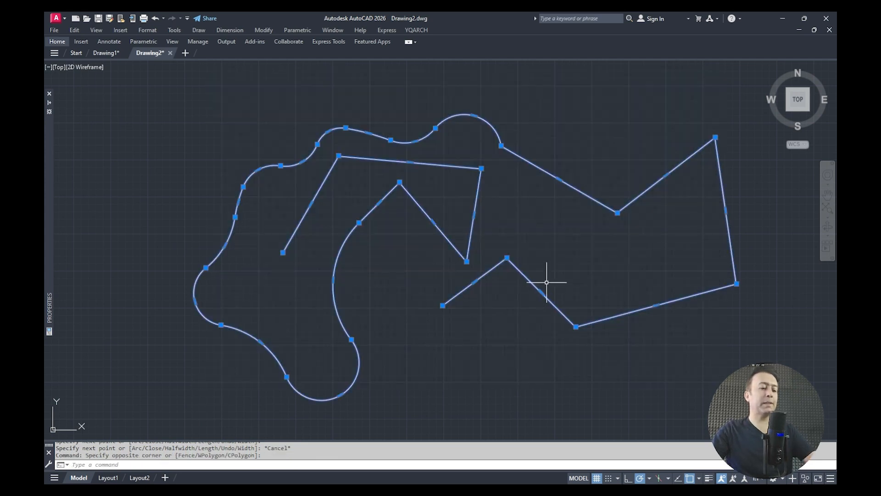
{"action": "key", "text": "Delete"}
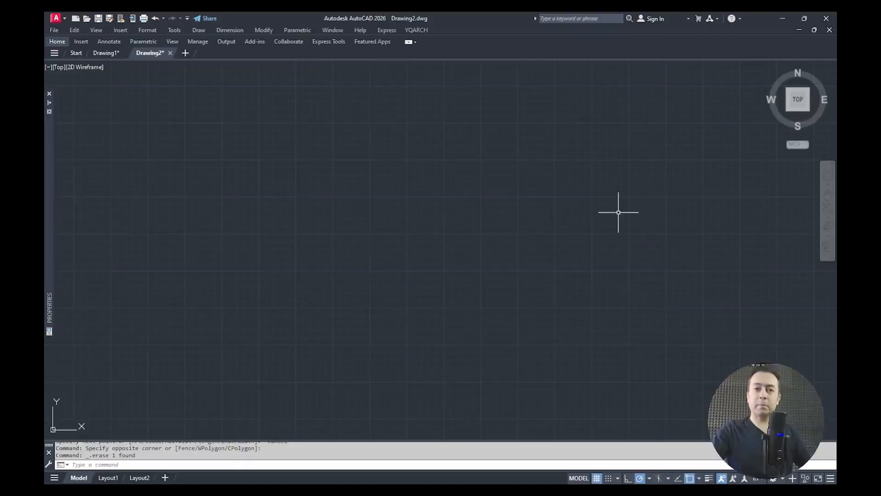
{"action": "key", "text": "Escape"}
Begin a fresh polyline with four straight segments forming an open outline.
{"action": "type", "text": "pl"}
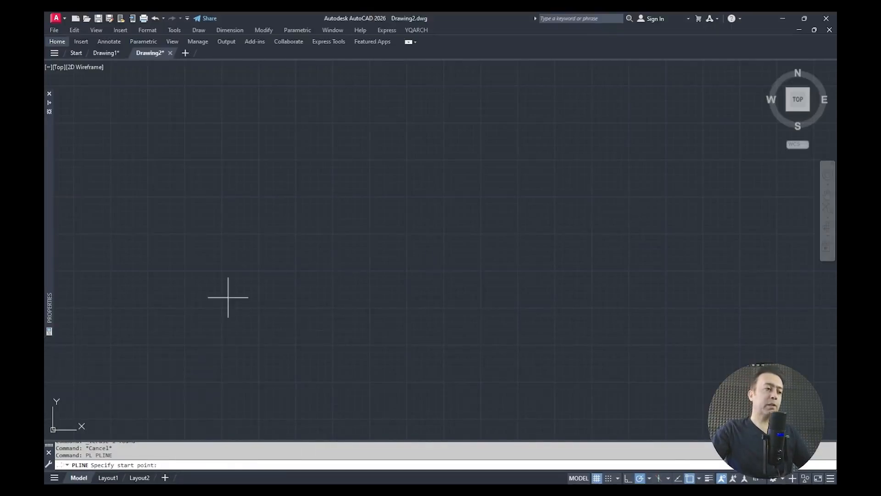
{"action": "left_click", "coordinate": [194, 313]}
{"action": "left_click", "coordinate": [271, 179]}
{"action": "left_click", "coordinate": [437, 165]}
{"action": "left_click", "coordinate": [516, 232]}
{"action": "left_click", "coordinate": [446, 287]}
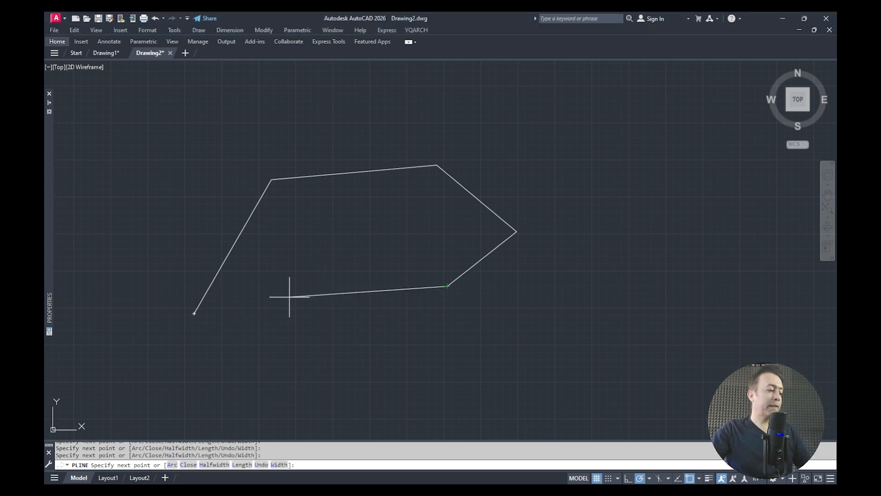
Continue the polyline with an arc using the Center option, centred on the polyline's start point and ending directly above it.
{"action": "type", "text": "a"}
{"action": "key", "text": "Return"}
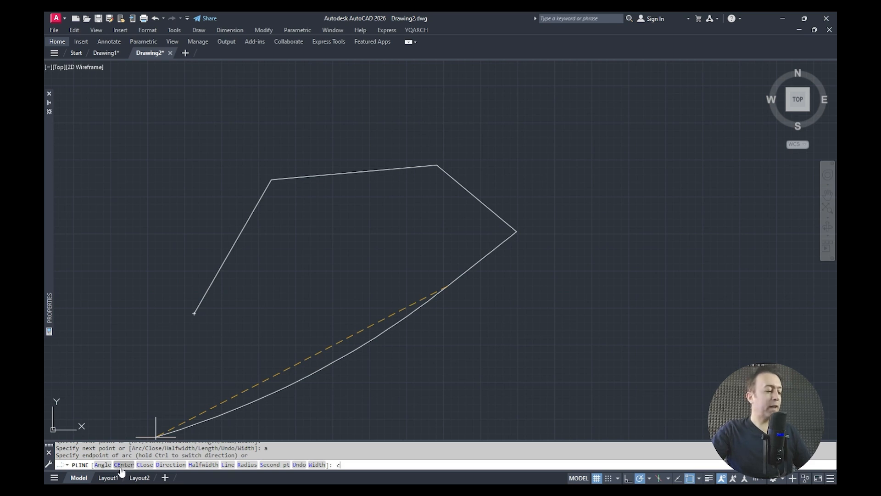
{"action": "key", "text": "Return"}
{"action": "scroll", "coordinate": [220, 356], "scroll_direction": "down", "scroll_amount": 4}
{"action": "scroll", "coordinate": [349, 316], "scroll_direction": "up", "scroll_amount": 2}
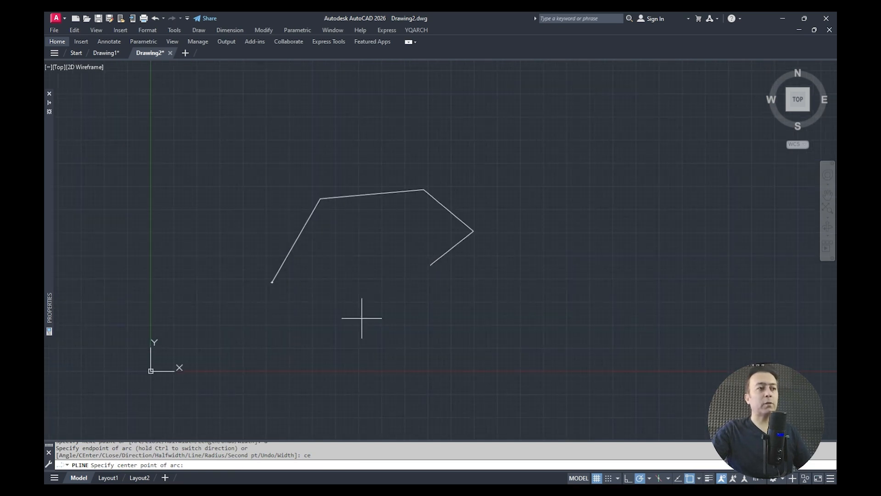
{"action": "left_click", "coordinate": [272, 281]}
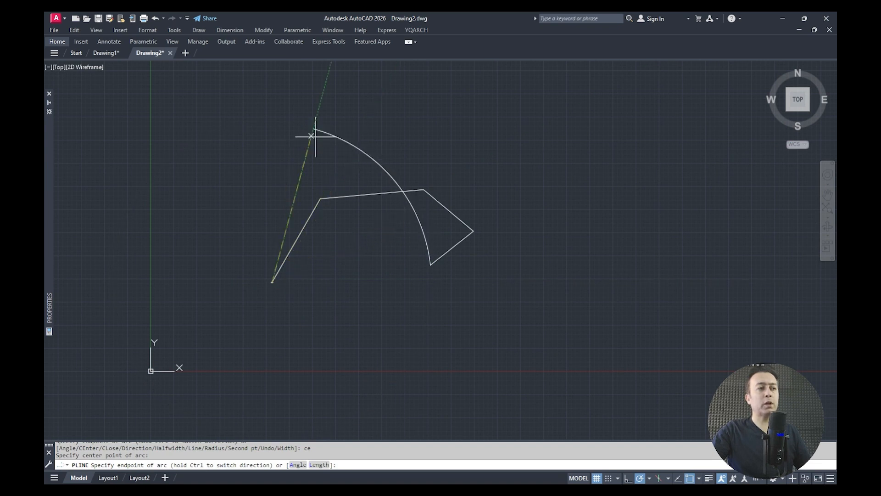
{"action": "left_click", "coordinate": [271, 94]}
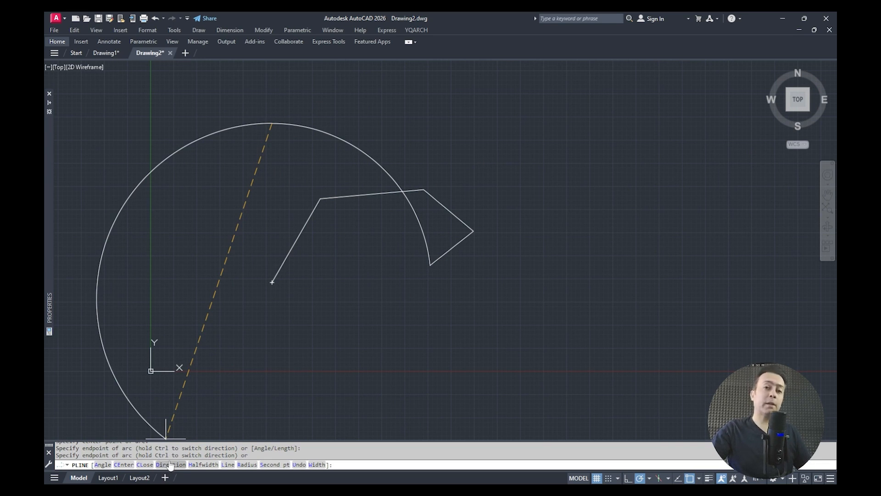
Continue the polyline with an arc using the Direction option, with its start tangent straight up and its endpoint up and to the right.
{"action": "middle_click_drag", "start_coordinate": [219, 238], "coordinate": [214, 370]}
{"action": "scroll", "coordinate": [252, 257], "scroll_direction": "up", "scroll_amount": 6}
{"action": "middle_click_drag", "start_coordinate": [295, 195], "coordinate": [294, 275]}
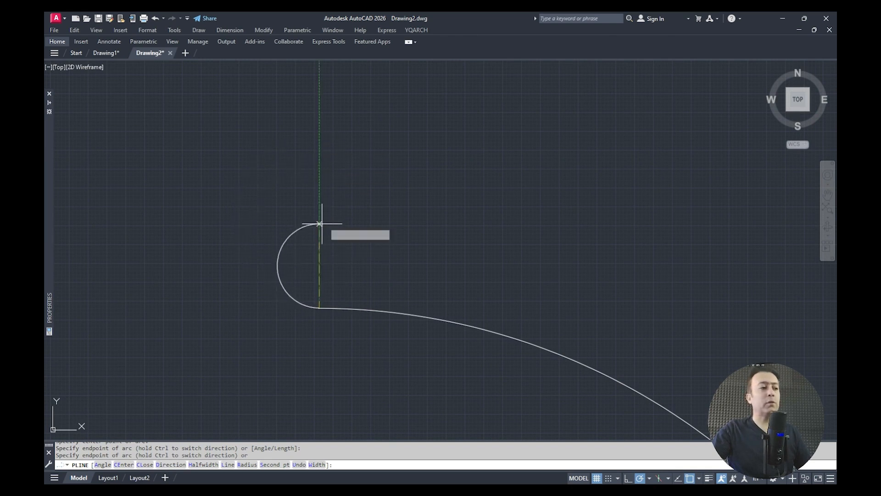
{"action": "left_click", "coordinate": [169, 464]}
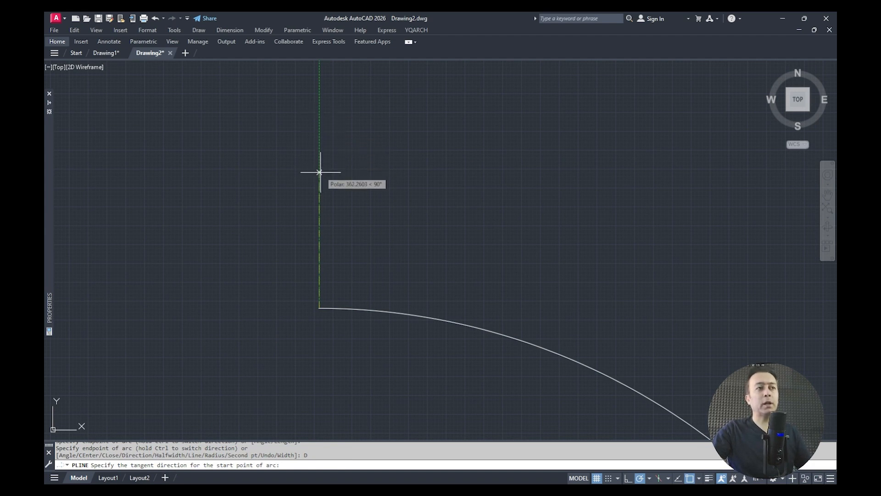
{"action": "left_click", "coordinate": [320, 128]}
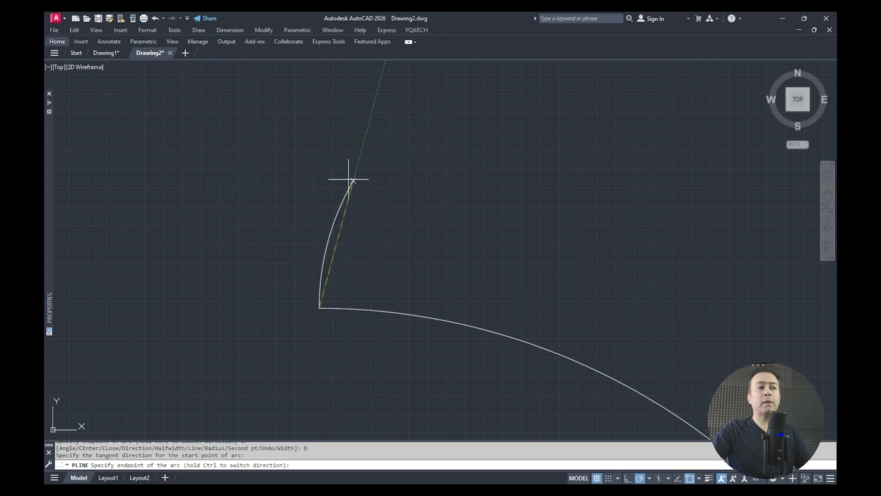
{"action": "left_click", "coordinate": [415, 185]}
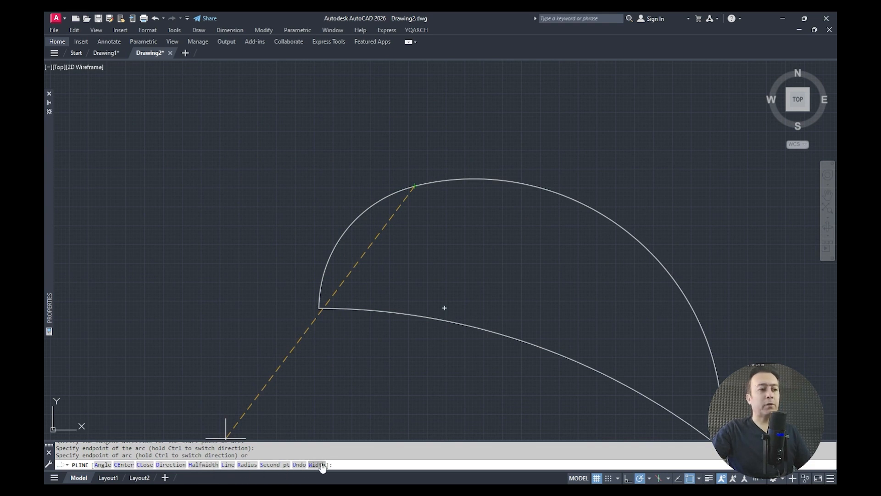
Add an arc using the Radius option, picking two points for the radius and ending about 705 units horizontally right of the arc's start.
{"action": "left_click", "coordinate": [248, 466]}
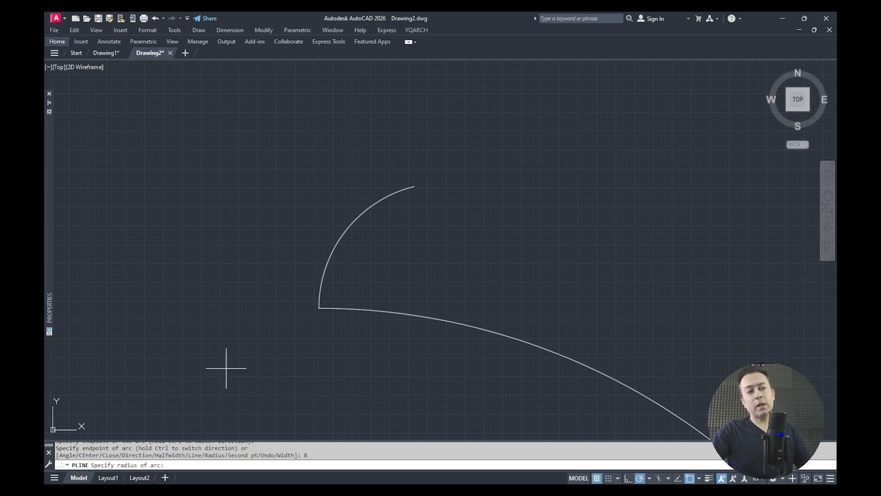
{"action": "left_click", "coordinate": [474, 222]}
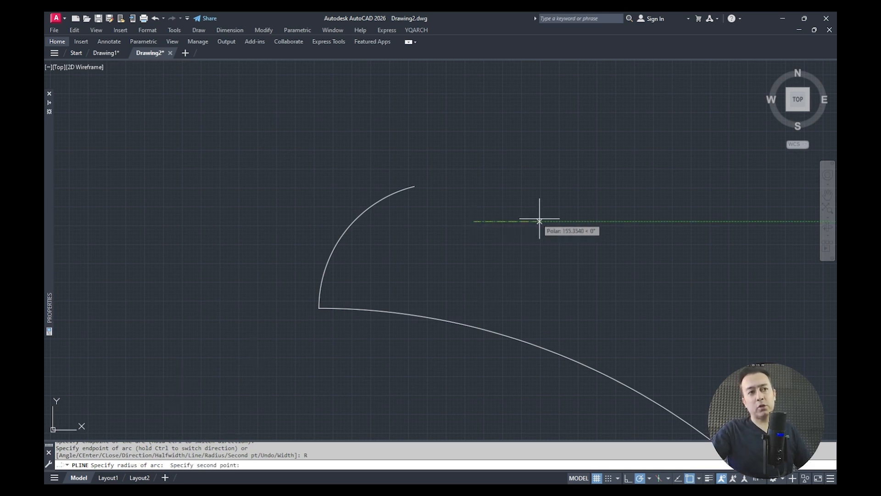
{"action": "left_click", "coordinate": [613, 221]}
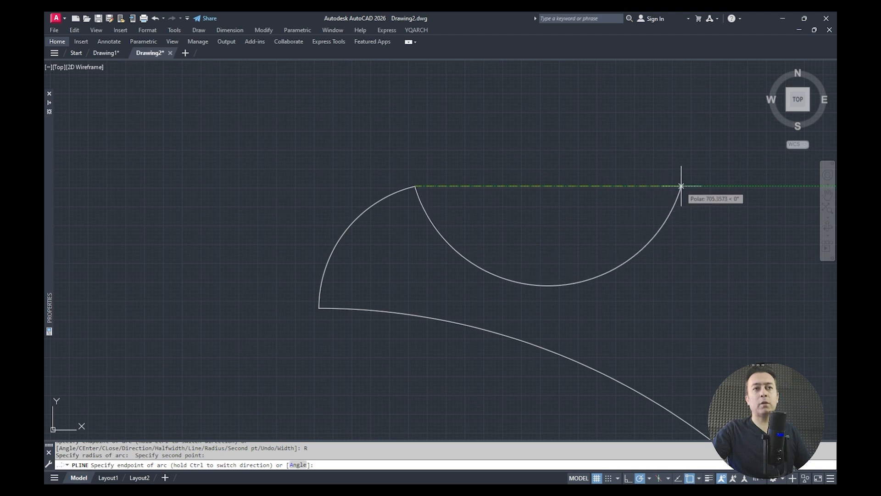
{"action": "left_click", "coordinate": [681, 186]}
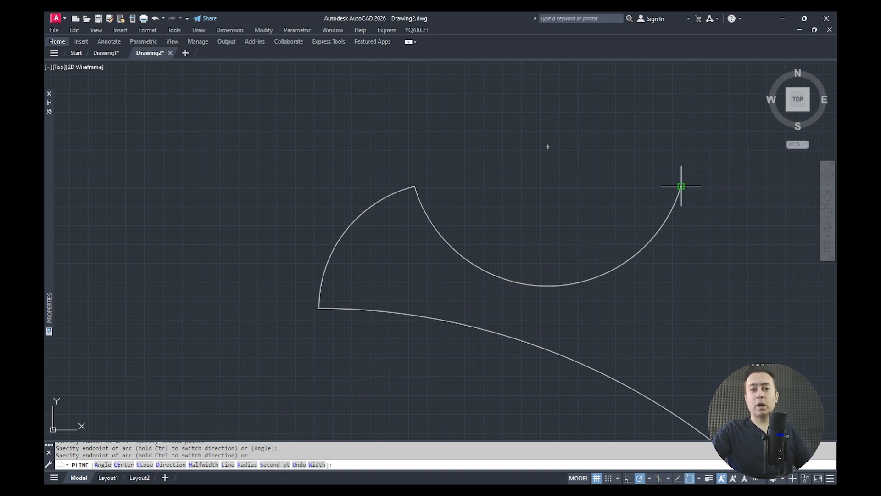
Add an arc using the Second pt option through the previous arc's centre, ending at that arc's start point, and finish the polyline in Line mode.
{"action": "left_click", "coordinate": [276, 467]}
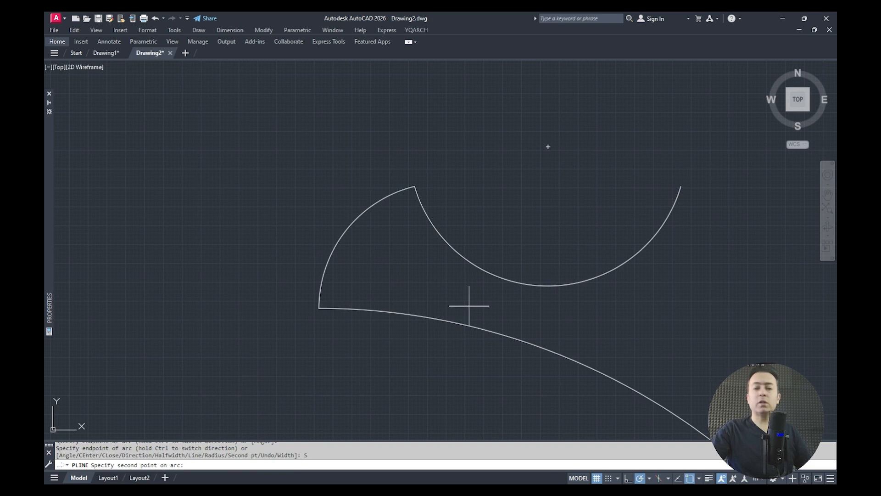
{"action": "scroll", "coordinate": [560, 224], "scroll_direction": "down", "scroll_amount": 3}
{"action": "scroll", "coordinate": [585, 174], "scroll_direction": "up", "scroll_amount": 4}
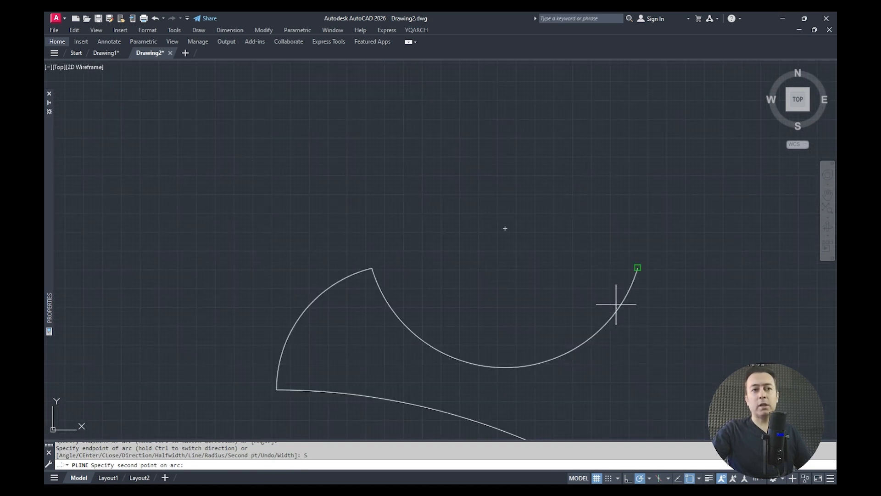
{"action": "left_click", "coordinate": [505, 228]}
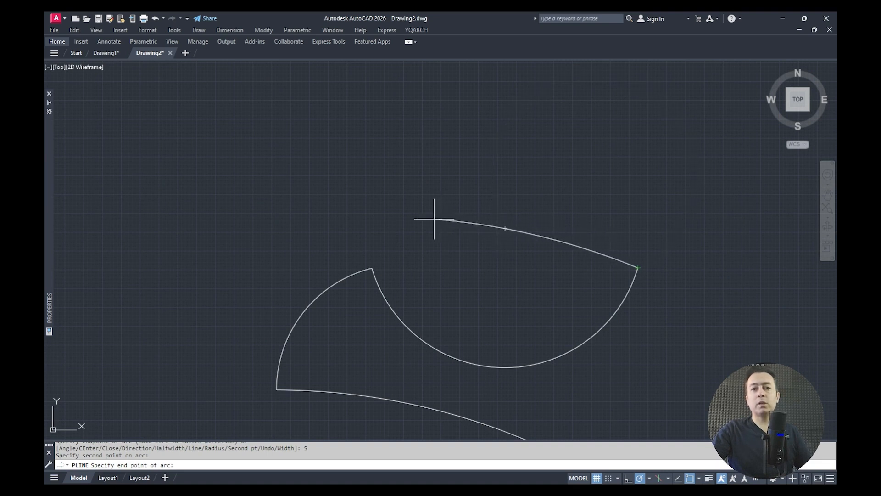
{"action": "left_click", "coordinate": [373, 267]}
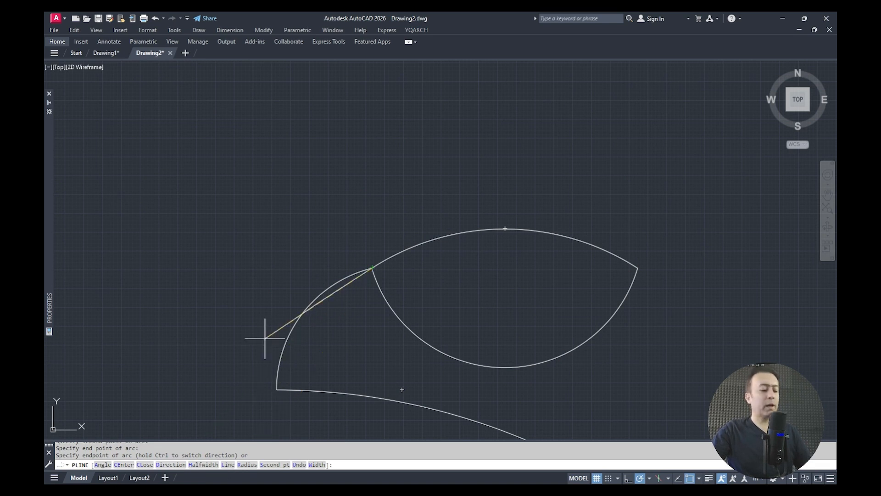
{"action": "type", "text": "l"}
{"action": "key", "text": "Return"}
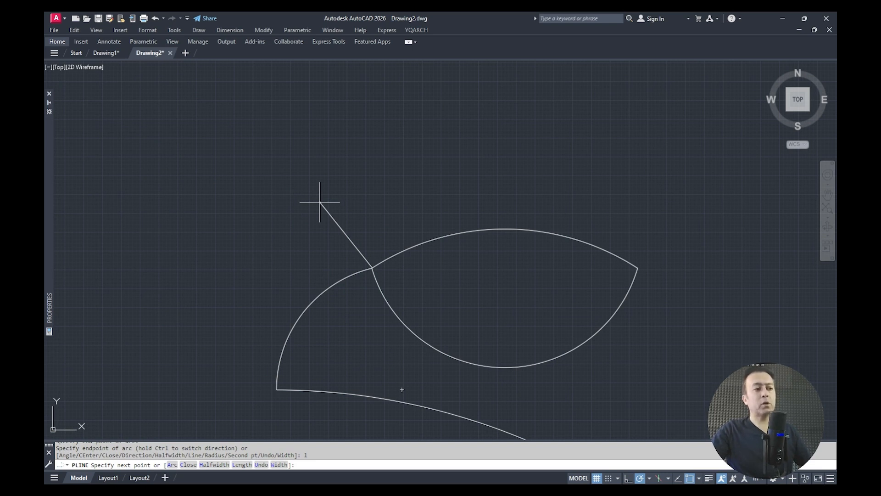
{"action": "key", "text": "Escape"}
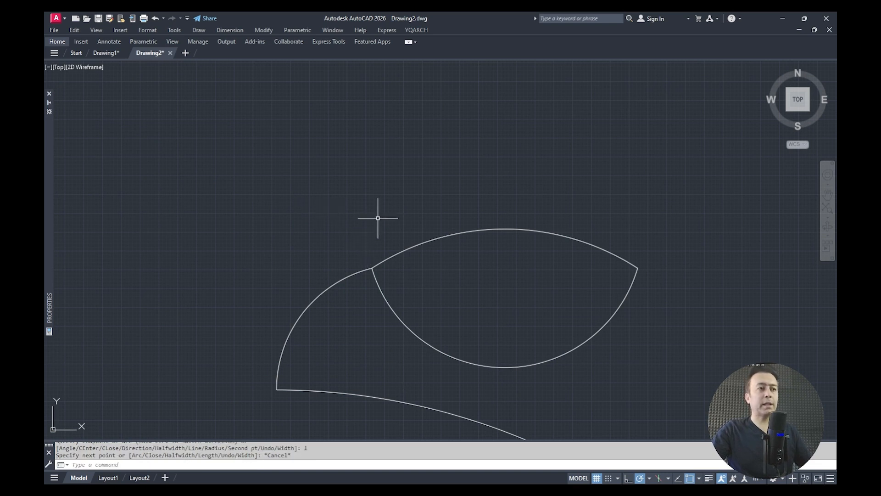
Start a new polyline in the empty area right of the arcs, with starting and ending widths of 10 and a horizontal 50-unit segment.
{"action": "middle_click_drag", "start_coordinate": [378, 218], "coordinate": [360, 217]}
{"action": "middle_click_drag", "start_coordinate": [496, 195], "coordinate": [459, 211]}
{"action": "mouse_move", "coordinate": [548, 207]}
{"action": "middle_mouse_down"}
{"action": "mouse_move", "coordinate": [441, 216]}
{"action": "mouse_move", "coordinate": [519, 219]}
{"action": "middle_mouse_up"}
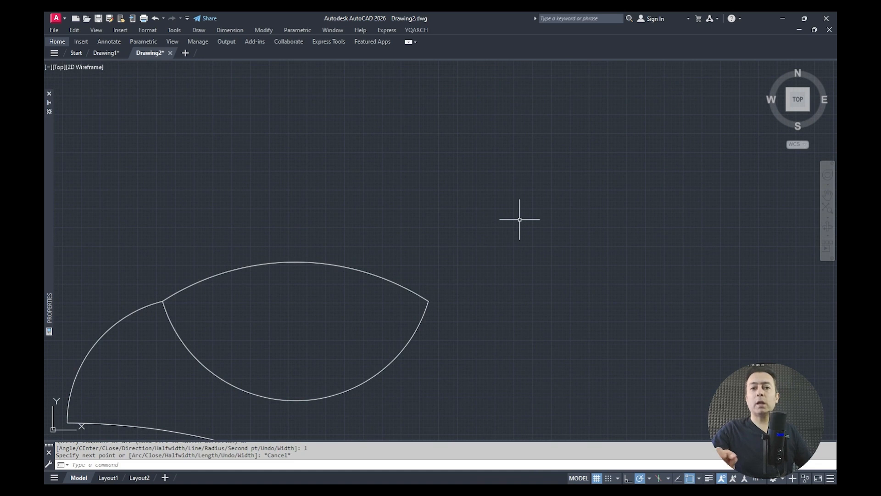
{"action": "middle_click_drag", "start_coordinate": [531, 246], "coordinate": [509, 244]}
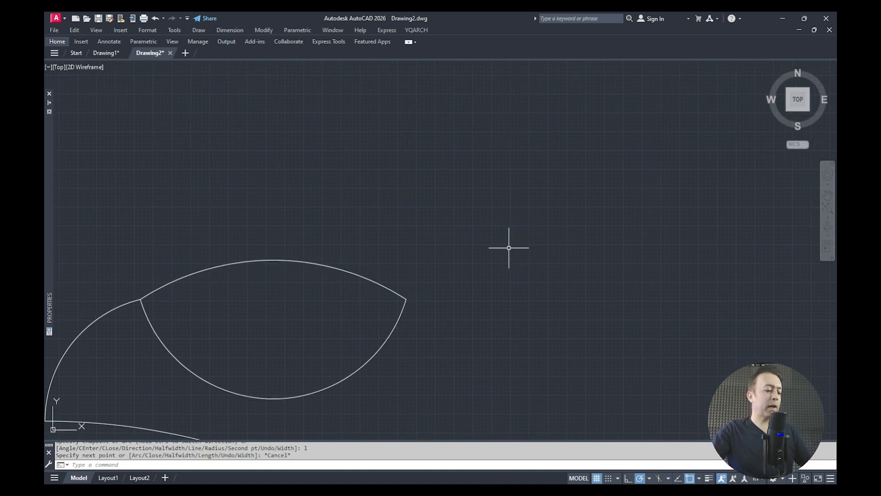
{"action": "type", "text": "PL"}
{"action": "key", "text": "Return"}
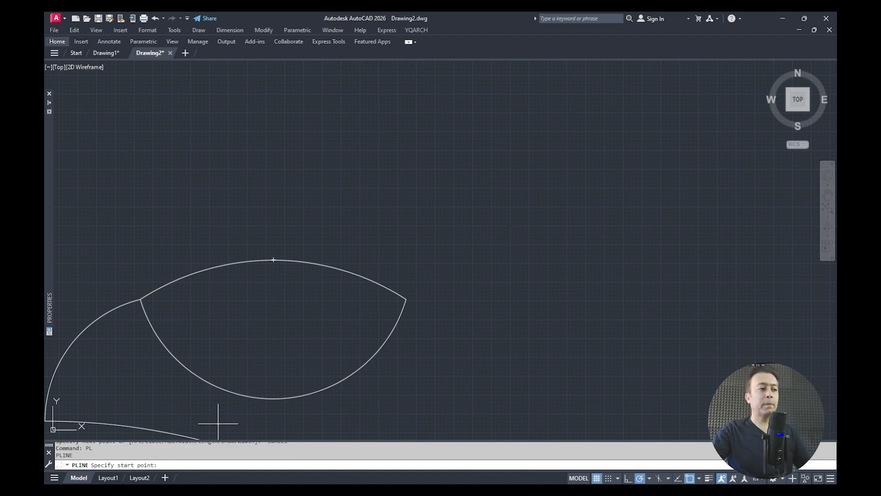
{"action": "left_click", "coordinate": [468, 226]}
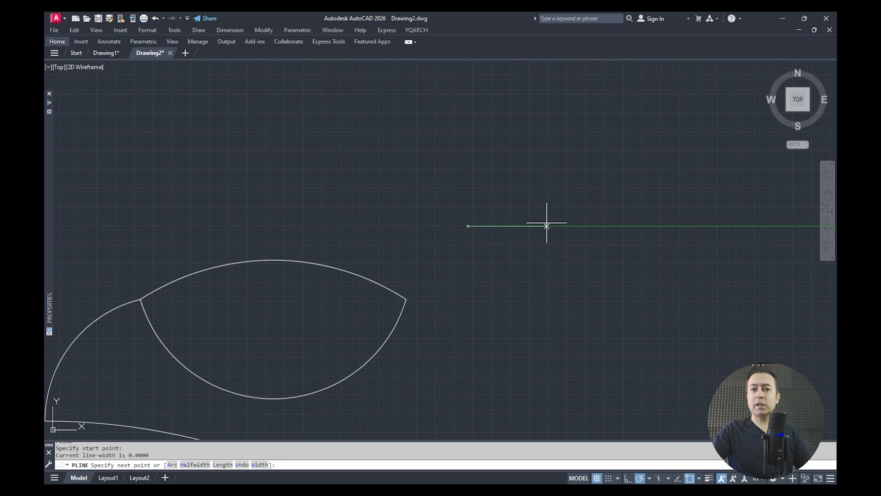
{"action": "scroll", "coordinate": [526, 206], "scroll_direction": "up", "scroll_amount": 2}
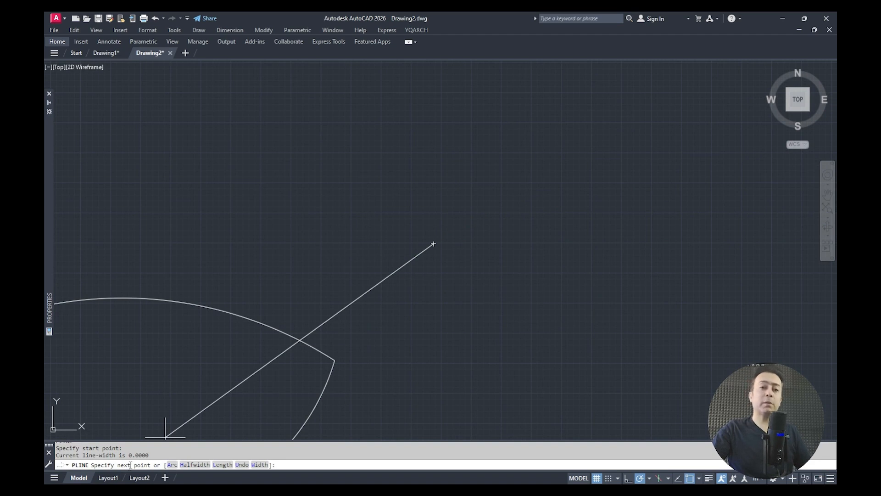
{"action": "left_click", "coordinate": [260, 464]}
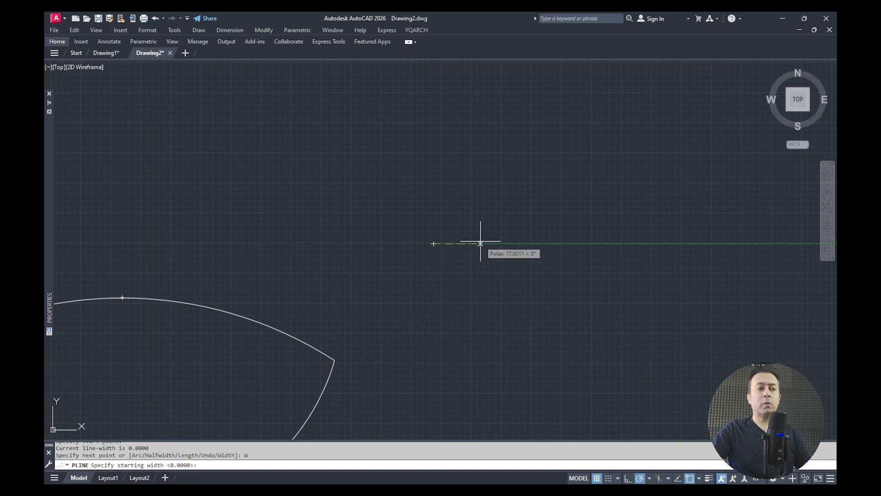
{"action": "type", "text": "10"}
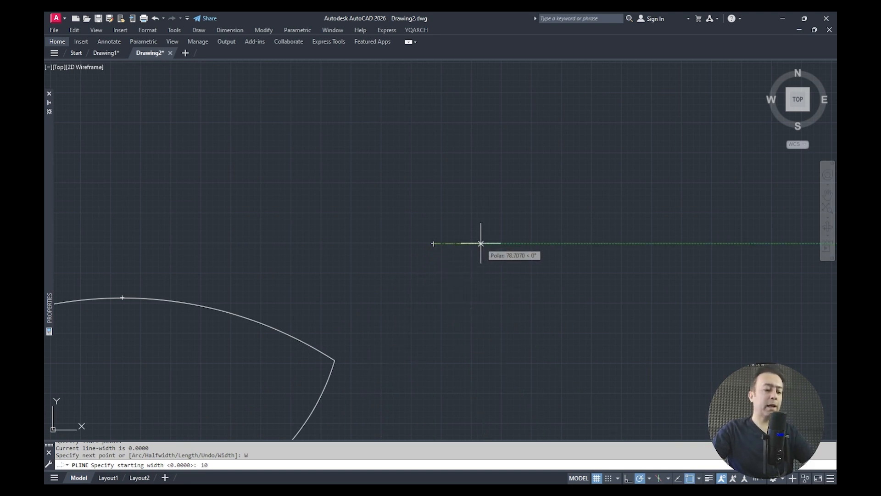
{"action": "key", "text": "Return"}
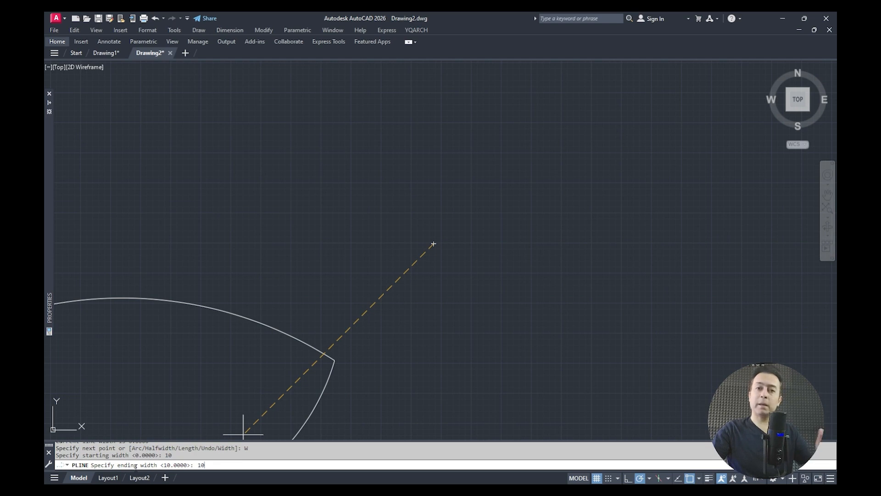
{"action": "key", "text": "Return"}
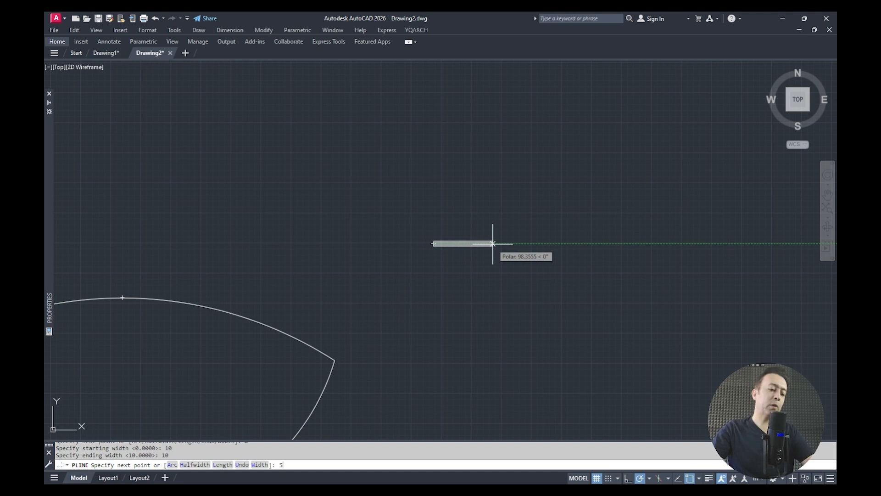
{"action": "key", "text": "Return"}
{"action": "scroll", "coordinate": [461, 244], "scroll_direction": "up", "scroll_amount": 5}
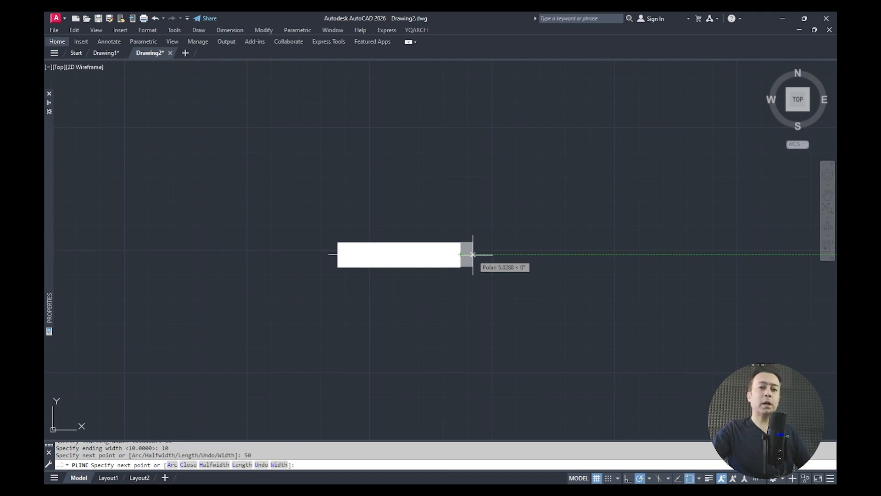
Try a 5-unit arrowhead segment tapering from width 20 to 0 at the end of the wide segment, and undo it.
{"action": "scroll", "coordinate": [473, 254], "scroll_direction": "down", "scroll_amount": 4}
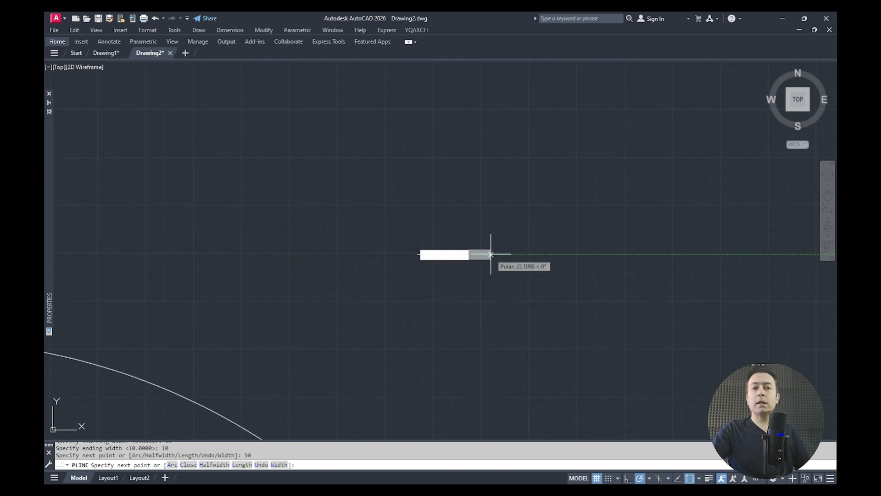
{"action": "scroll", "coordinate": [489, 252], "scroll_direction": "up", "scroll_amount": 2}
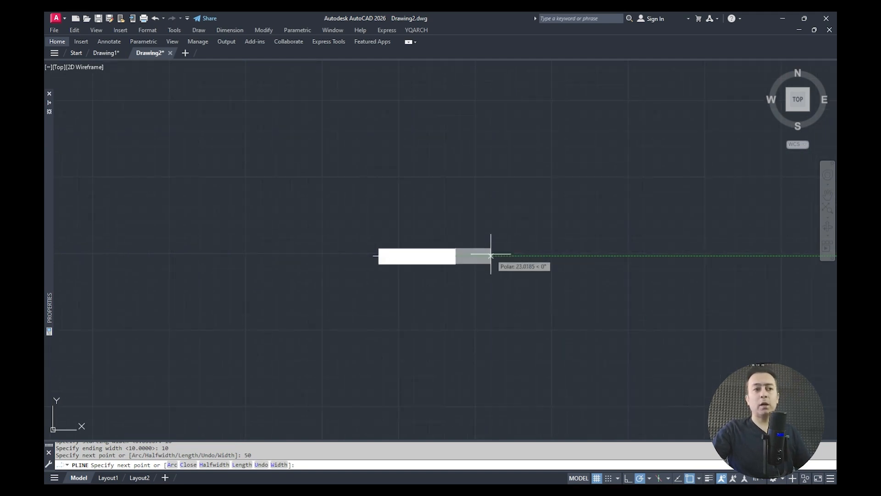
{"action": "left_click", "coordinate": [279, 464]}
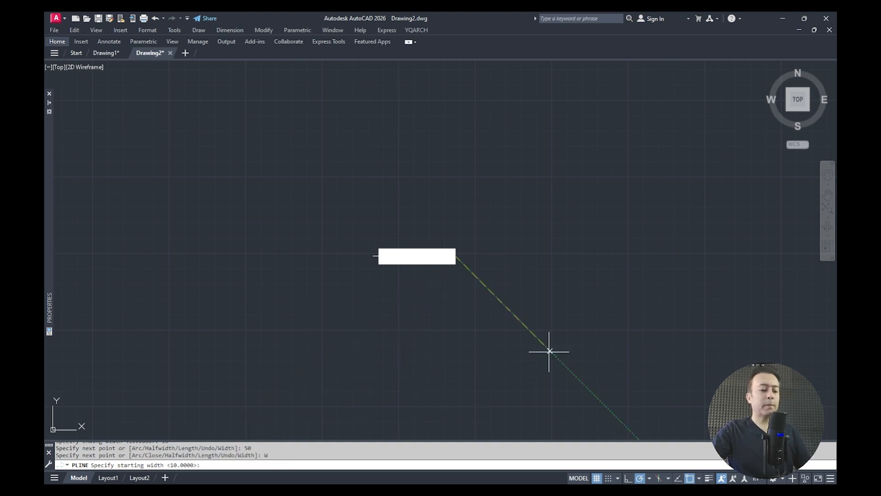
{"action": "type", "text": "20"}
{"action": "key", "text": "Return"}
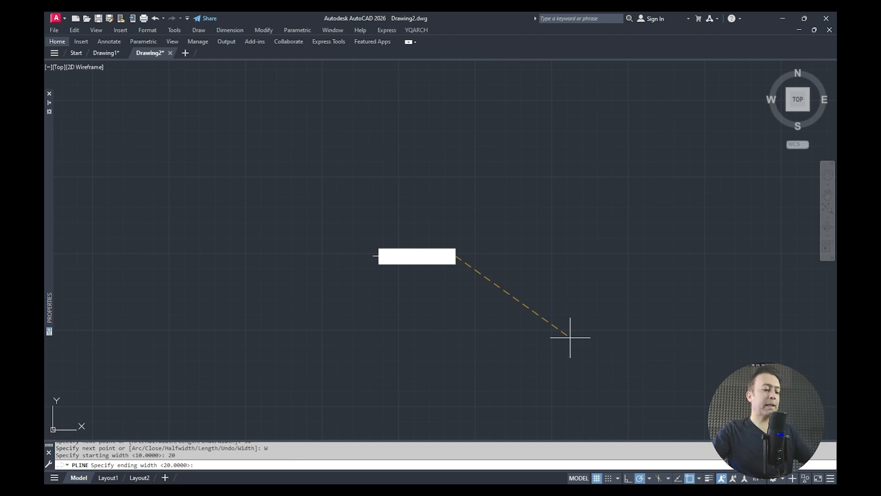
{"action": "type", "text": "0"}
{"action": "key", "text": "Return"}
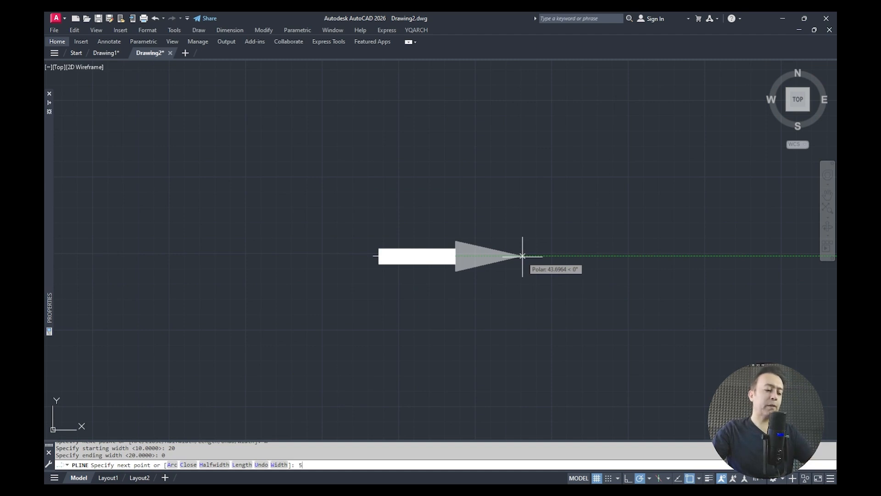
{"action": "type", "text": "5"}
{"action": "key", "text": "Return"}
{"action": "key", "text": "ctrl+z"}
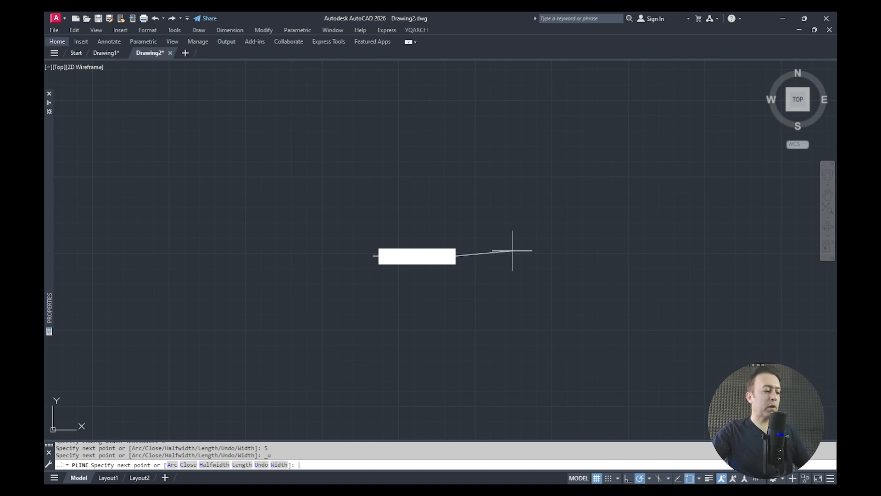
Add a horizontal 20-unit arrowhead segment with a starting width of 20 and an ending width of 0.
{"action": "type", "text": "w"}
{"action": "key", "text": "Return"}
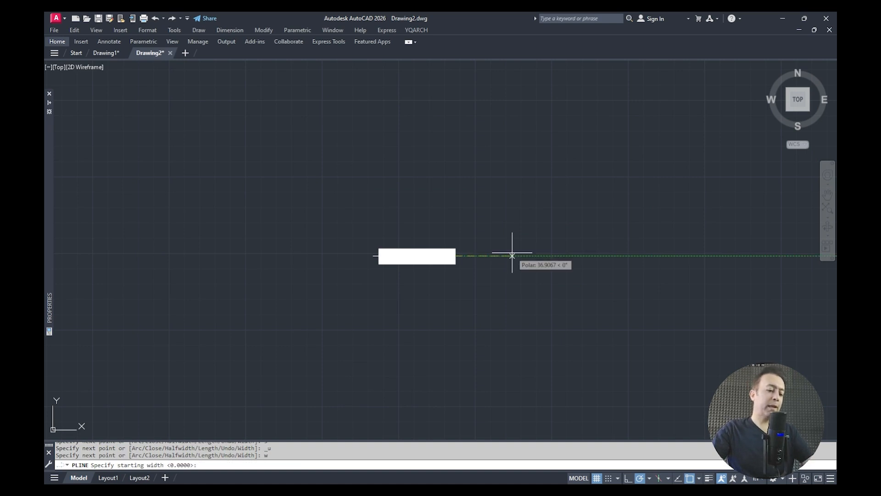
{"action": "type", "text": "20"}
{"action": "key", "text": "Return"}
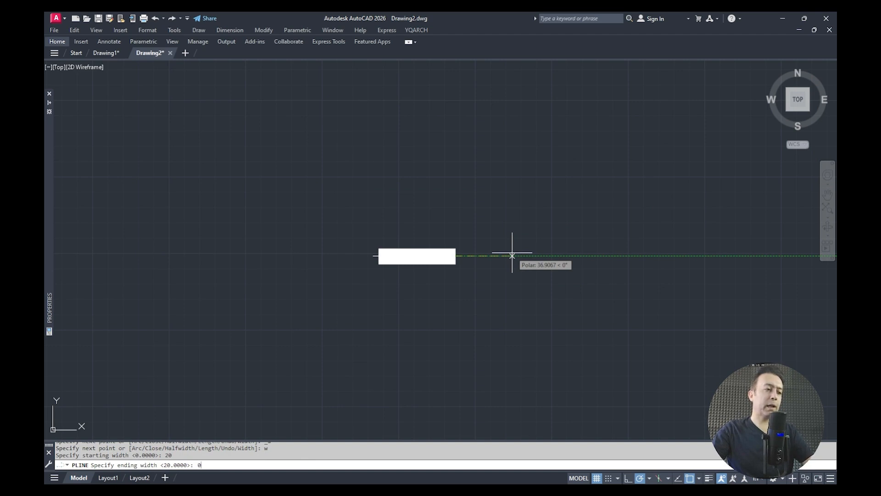
{"action": "key", "text": "Return"}
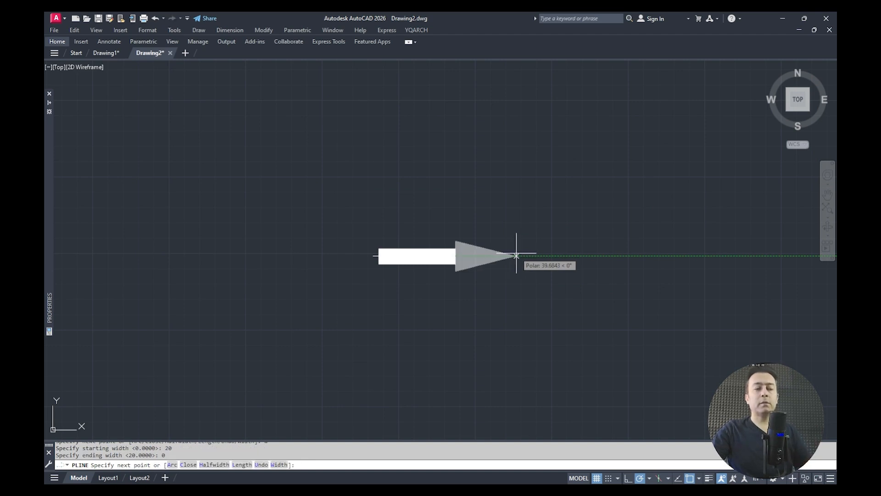
{"action": "type", "text": "20"}
{"action": "key", "text": "Return"}
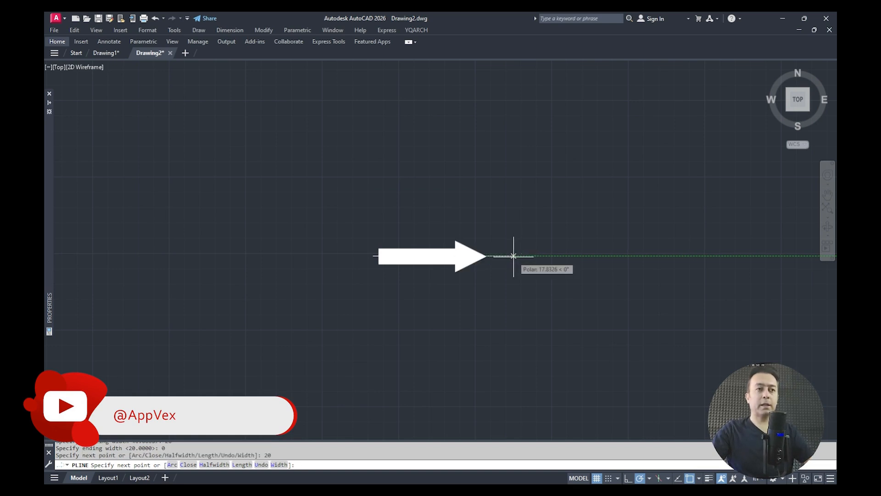
{"action": "scroll", "coordinate": [506, 252], "scroll_direction": "up", "scroll_amount": 2}
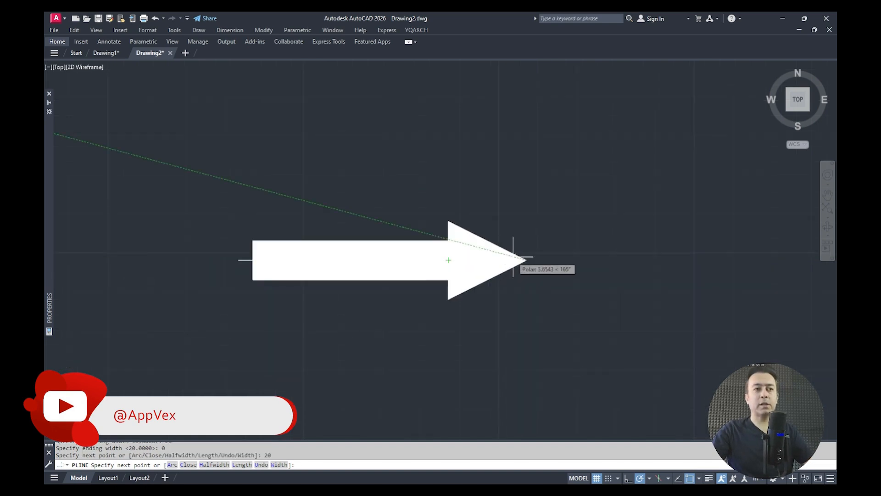
Finish the arrow polyline after its arrowhead segment.
{"action": "key", "text": "Return"}
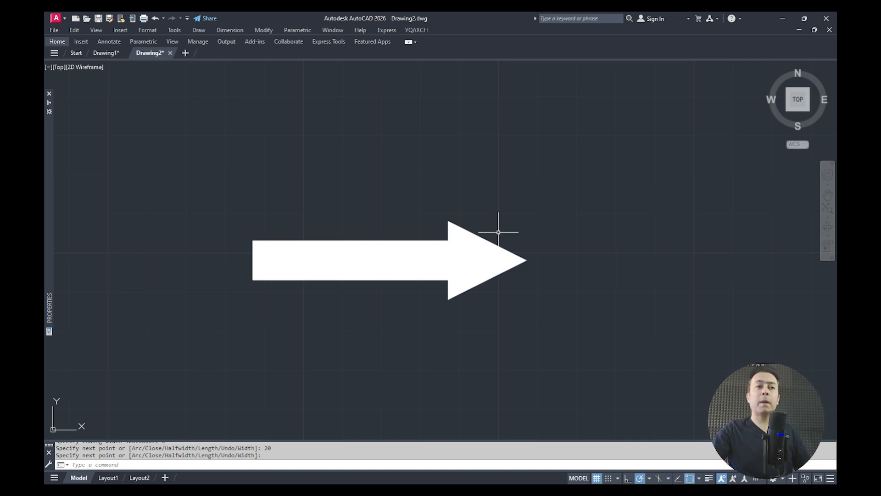
Draw 12 rays with the Ray command from one common start point in the empty area right of the arrow, radiating in all directions.
{"action": "scroll", "coordinate": [505, 212], "scroll_direction": "down", "scroll_amount": 8}
{"action": "middle_click_drag", "start_coordinate": [523, 229], "coordinate": [440, 265]}
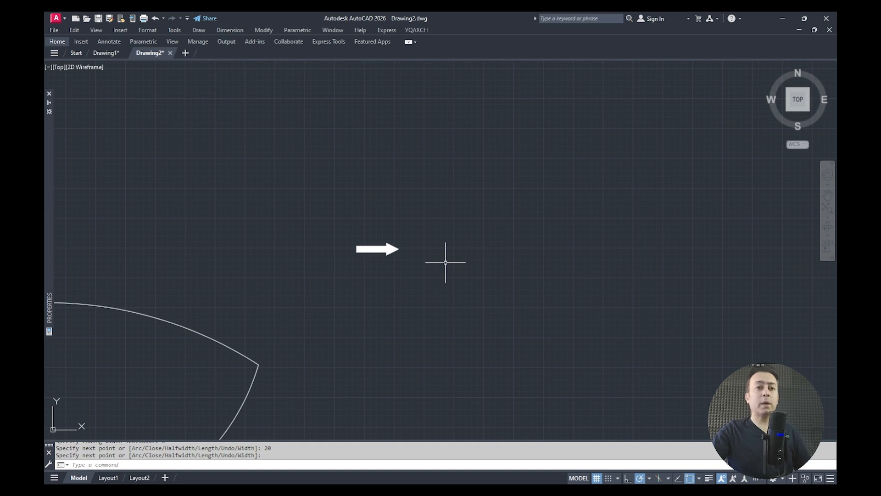
{"action": "mouse_move", "coordinate": [446, 243]}
{"action": "middle_mouse_down"}
{"action": "mouse_move", "coordinate": [388, 239]}
{"action": "mouse_move", "coordinate": [456, 277]}
{"action": "middle_mouse_up"}
{"action": "scroll", "coordinate": [484, 252], "scroll_direction": "up", "scroll_amount": 4}
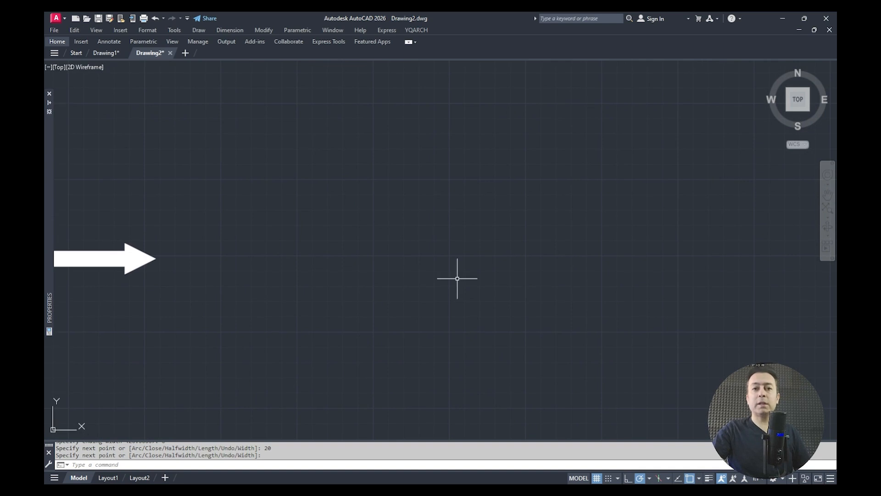
{"action": "left_click", "coordinate": [63, 41]}
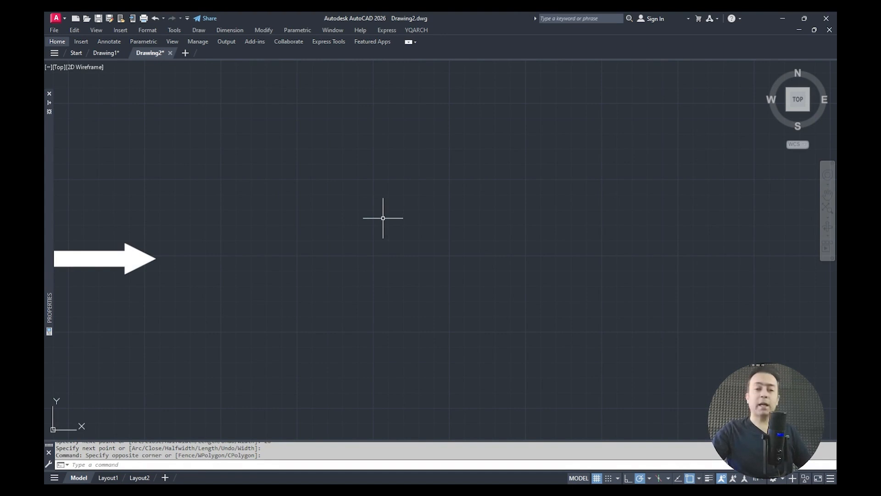
{"action": "type", "text": "RAY"}
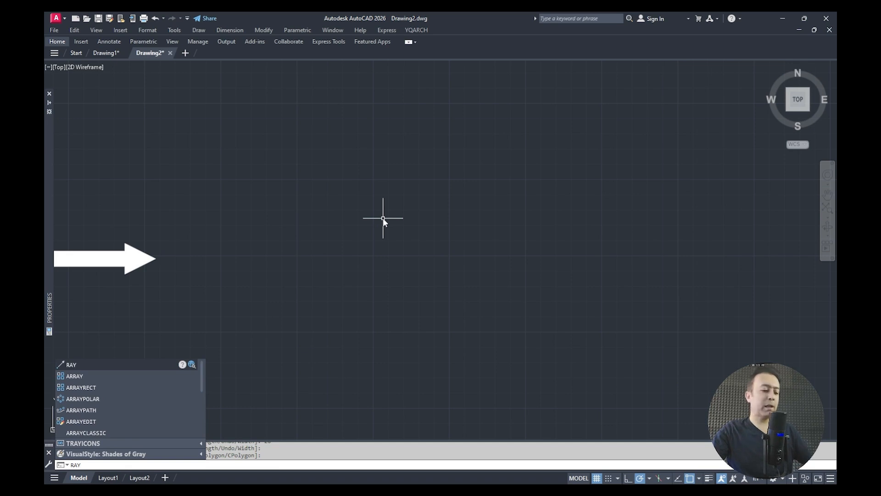
{"action": "key", "text": "Return"}
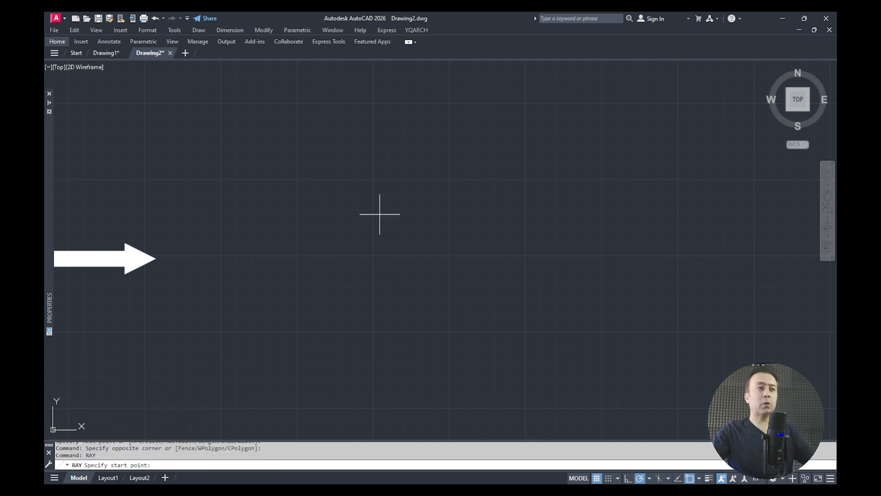
{"action": "left_click", "coordinate": [433, 239]}
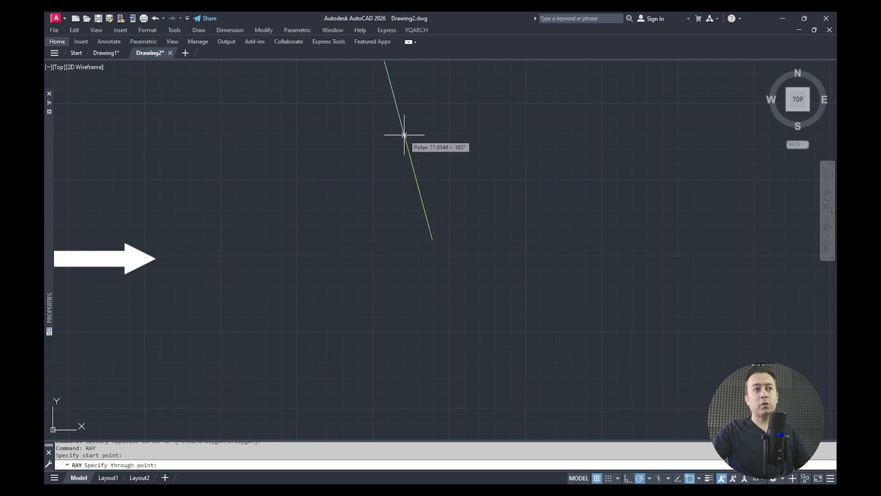
{"action": "left_click", "coordinate": [619, 239]}
{"action": "left_click", "coordinate": [606, 179]}
{"action": "left_click", "coordinate": [550, 144]}
{"action": "left_click", "coordinate": [461, 131]}
{"action": "left_click", "coordinate": [379, 162]}
{"action": "left_click", "coordinate": [312, 214]}
{"action": "left_click", "coordinate": [335, 273]}
{"action": "left_click", "coordinate": [453, 344]}
{"action": "left_click", "coordinate": [528, 324]}
{"action": "left_click", "coordinate": [573, 285]}
{"action": "left_click", "coordinate": [382, 326]}
{"action": "left_click", "coordinate": [335, 206]}
{"action": "key", "text": "Escape"}
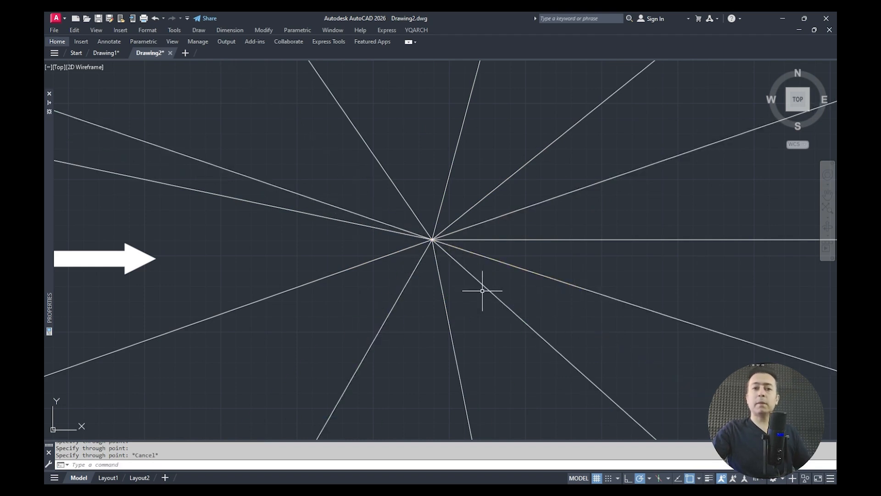
Delete all the rays right of the arrow.
{"action": "left_click", "coordinate": [550, 170]}
{"action": "left_click", "coordinate": [417, 263]}
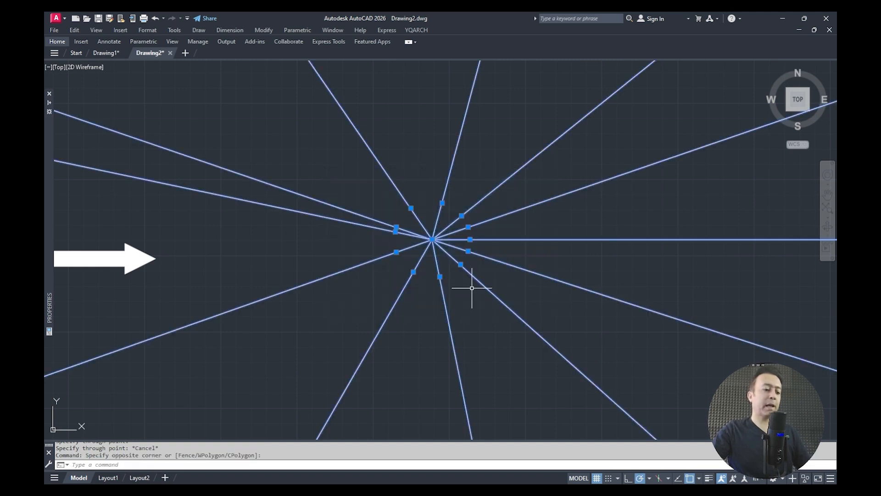
{"action": "key", "text": "Delete"}
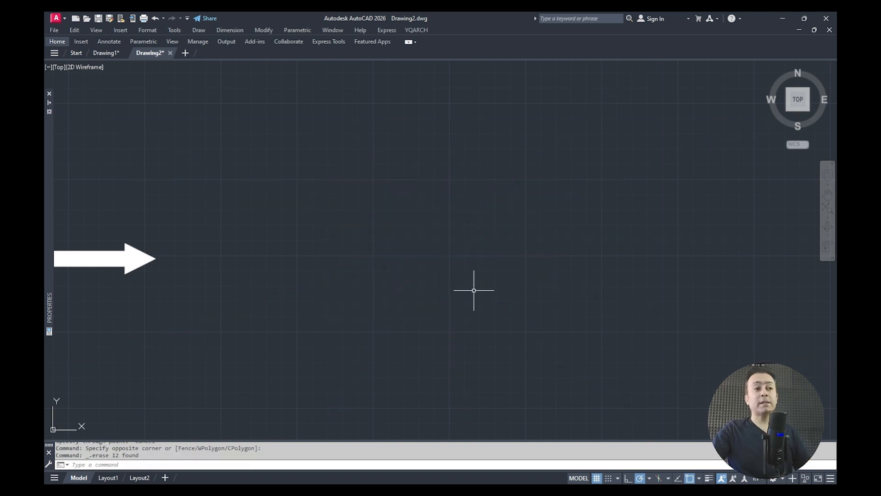
Draw eight construction lines (XLINE) through one common point right of the arrow: one horizontal, one vertical and six at various angles.
{"action": "type", "text": "XL"}
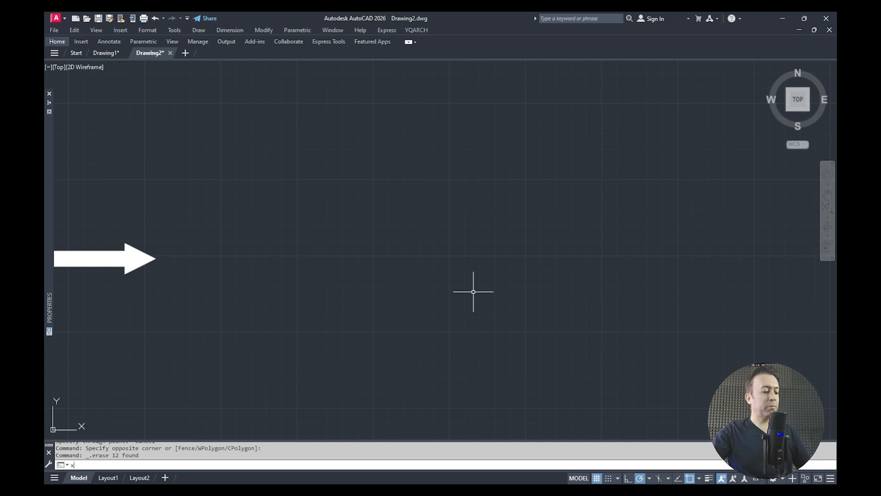
{"action": "key", "text": "Return"}
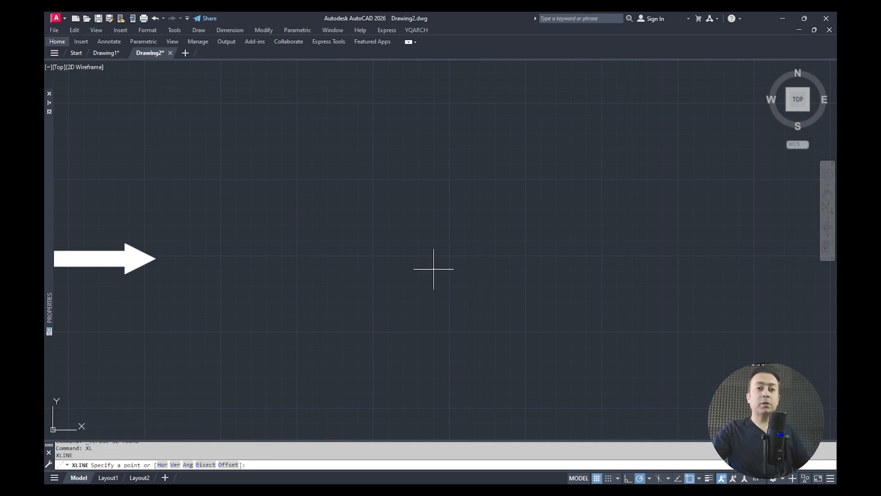
{"action": "left_click", "coordinate": [430, 237]}
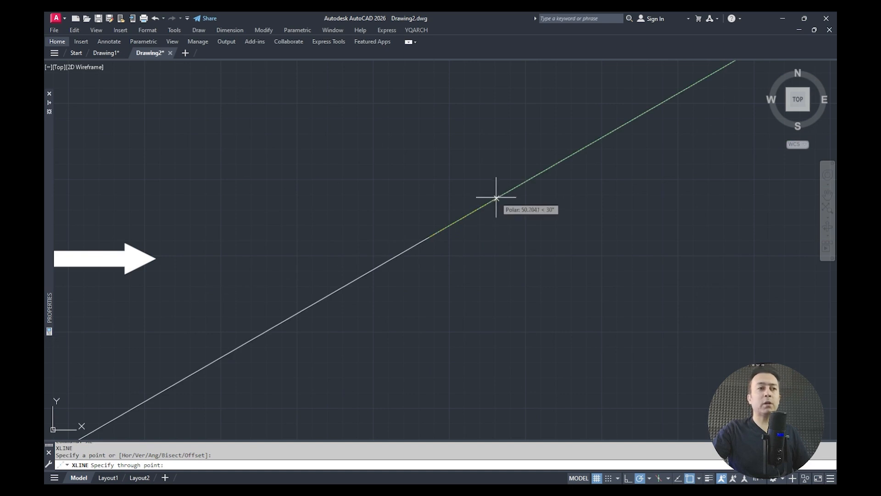
{"action": "left_click", "coordinate": [600, 237]}
{"action": "left_click", "coordinate": [429, 166]}
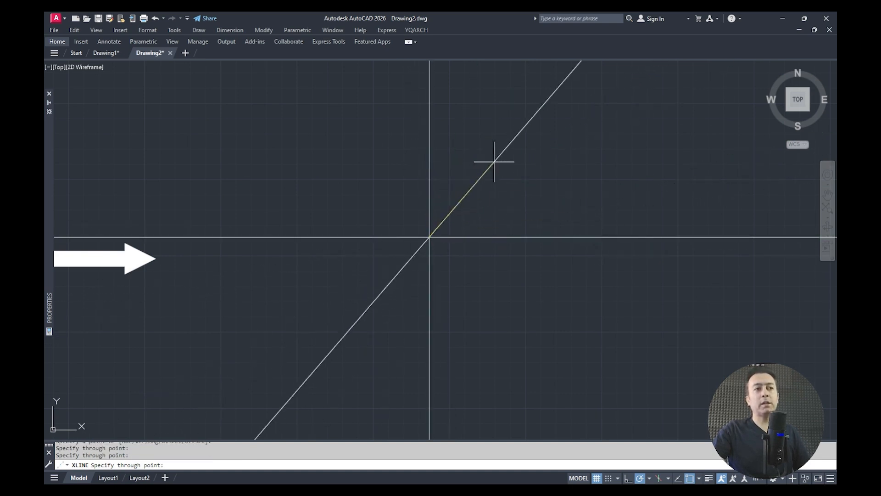
{"action": "left_click", "coordinate": [515, 150]}
{"action": "left_click", "coordinate": [360, 170]}
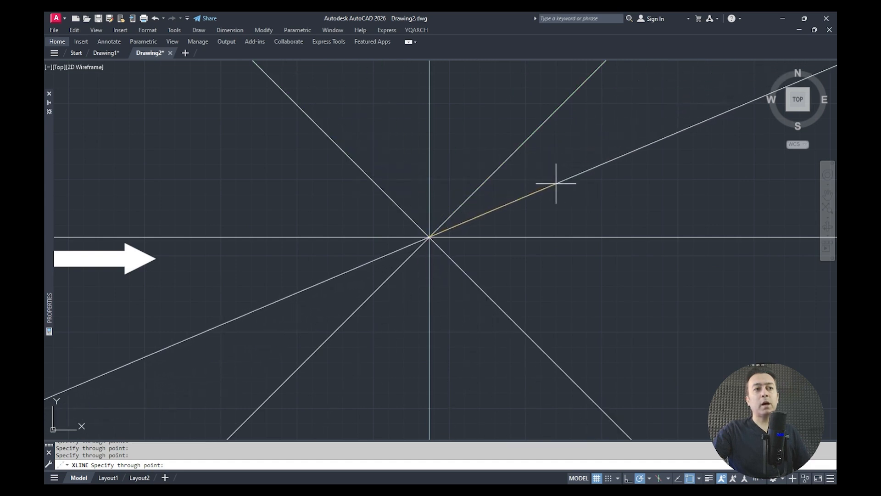
{"action": "left_click", "coordinate": [559, 181]}
{"action": "left_click", "coordinate": [411, 140]}
{"action": "left_click", "coordinate": [466, 122]}
{"action": "left_click", "coordinate": [309, 169]}
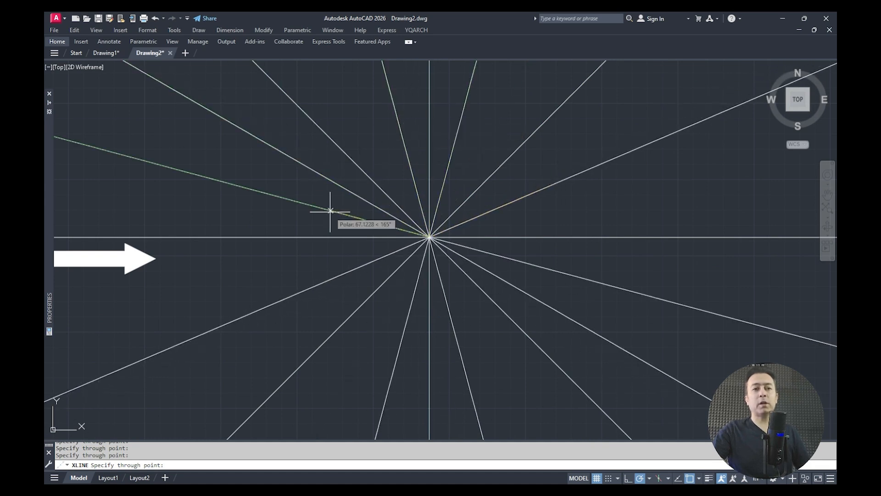
{"action": "key", "text": "Escape"}
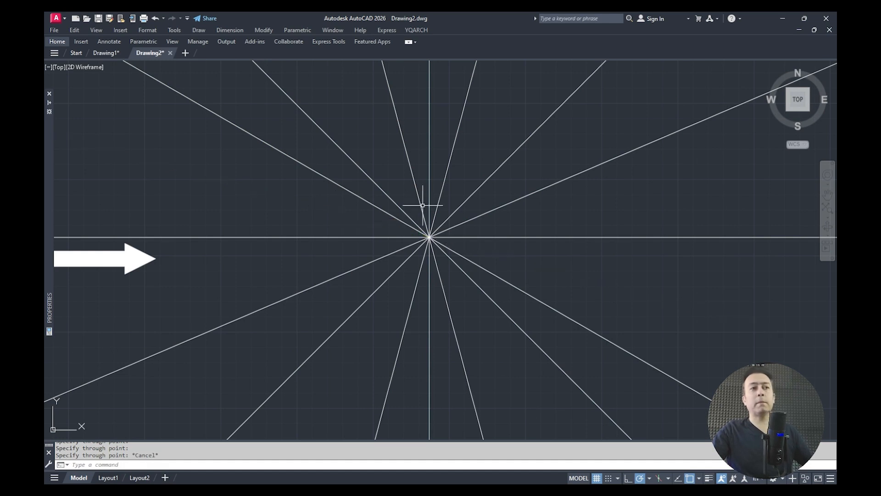
Select all the construction lines crossing at the common point with a selection window.
{"action": "left_click", "coordinate": [543, 167]}
{"action": "left_click", "coordinate": [325, 285]}
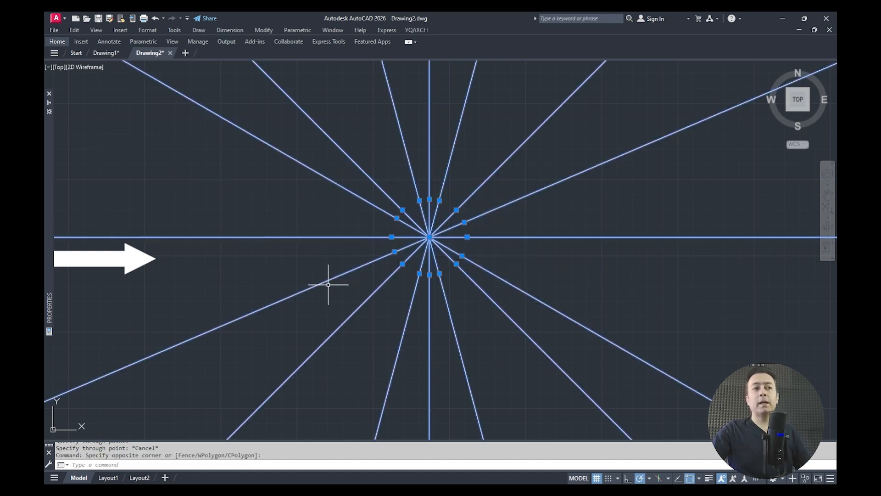